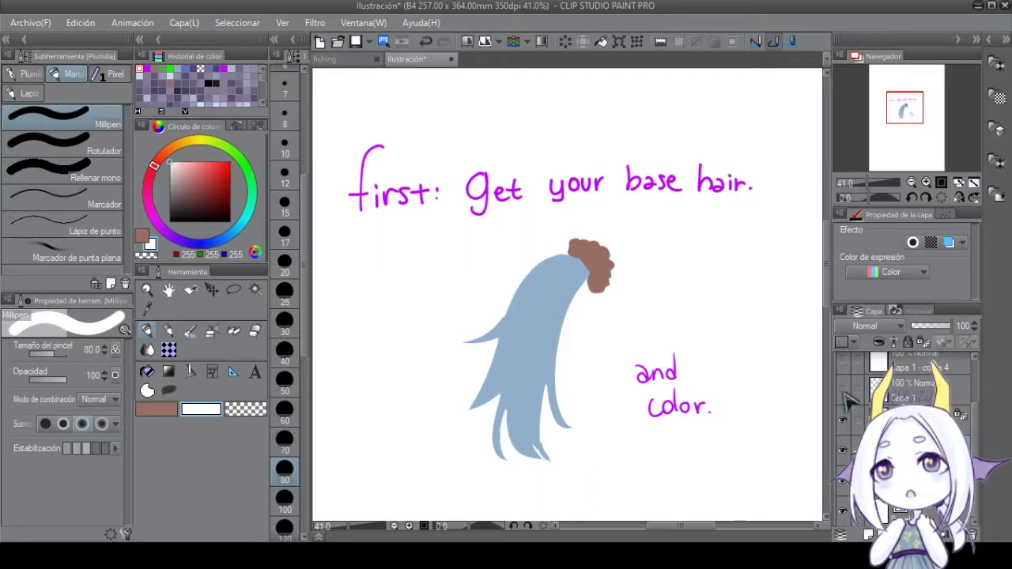
Show the purple line art over the base hair and check it with the flat colours hidden, then shown again.
click(843, 390)
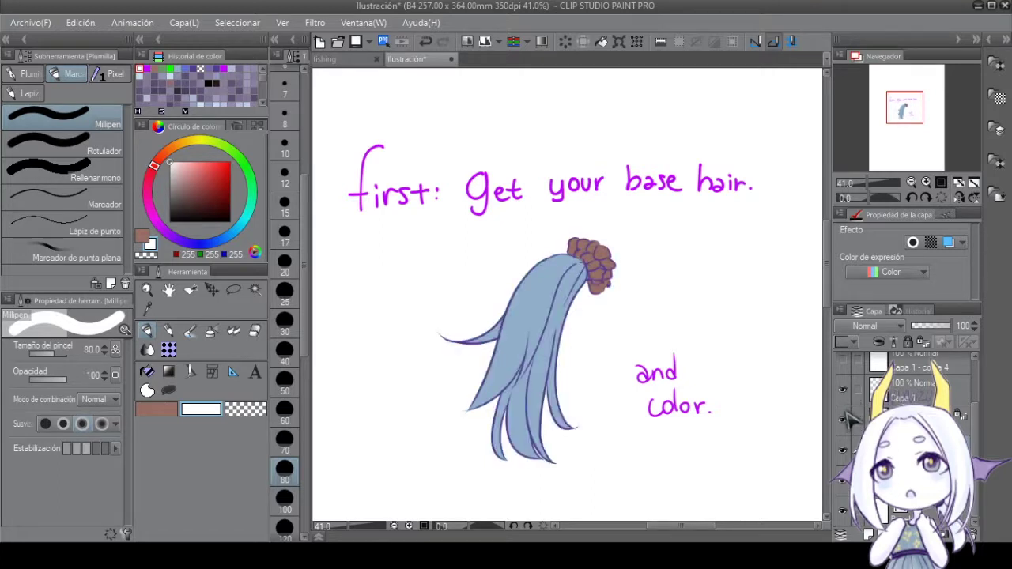
click(843, 421)
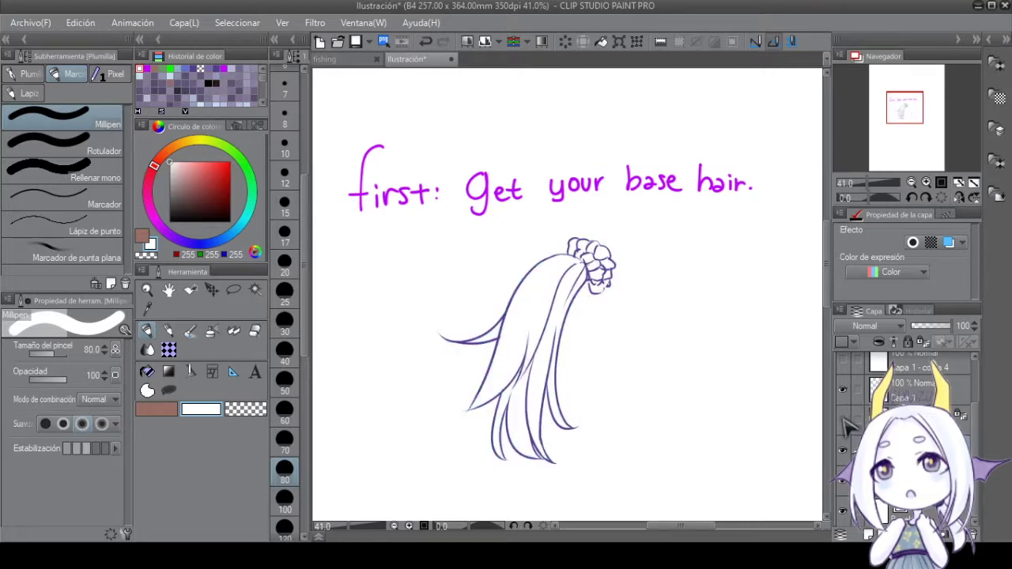
click(843, 421)
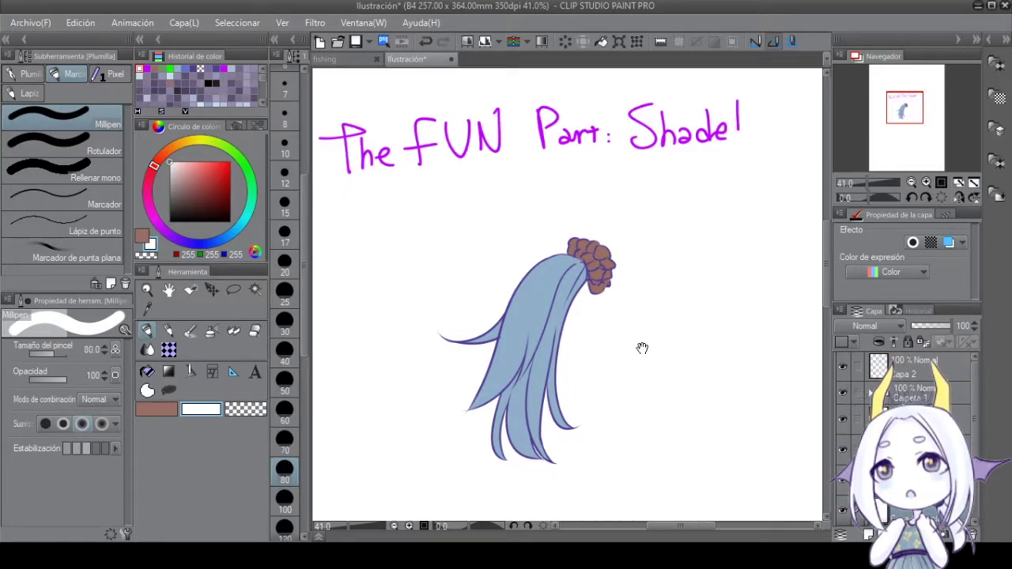
Select the Carpeta 1 layer folder and expand it to reach the hair layers.
drag(642, 348, 656, 360)
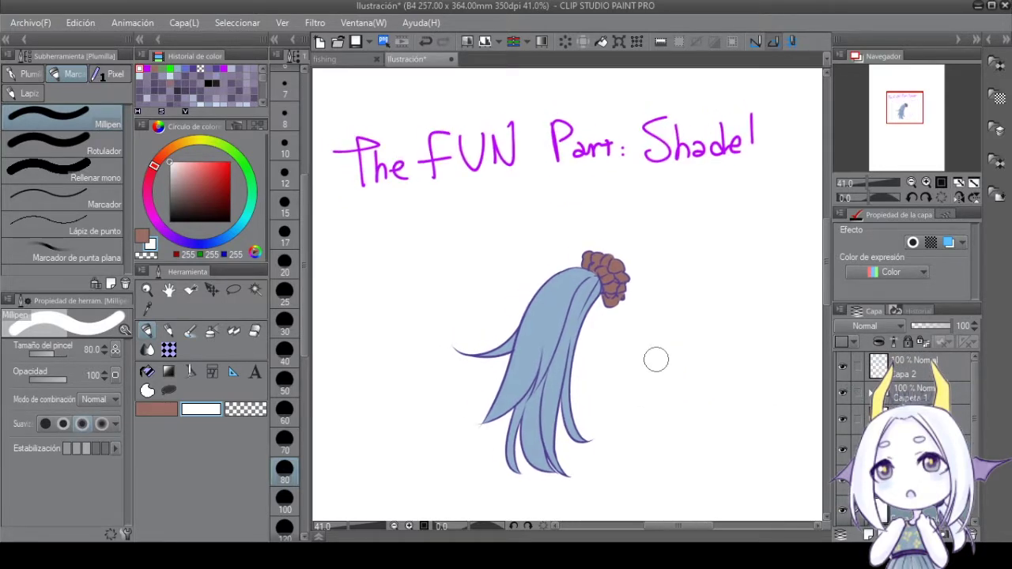
click(900, 394)
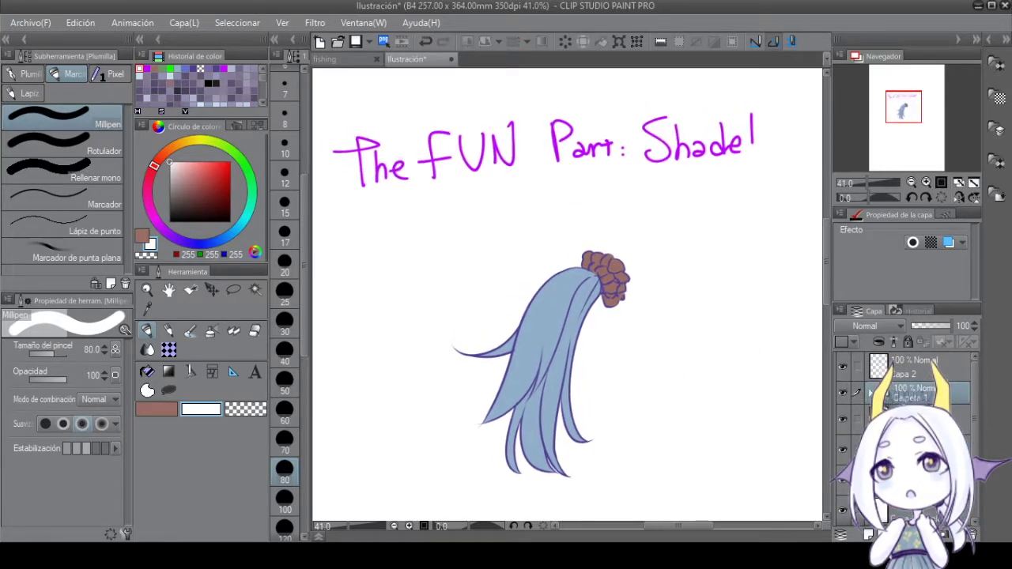
click(870, 394)
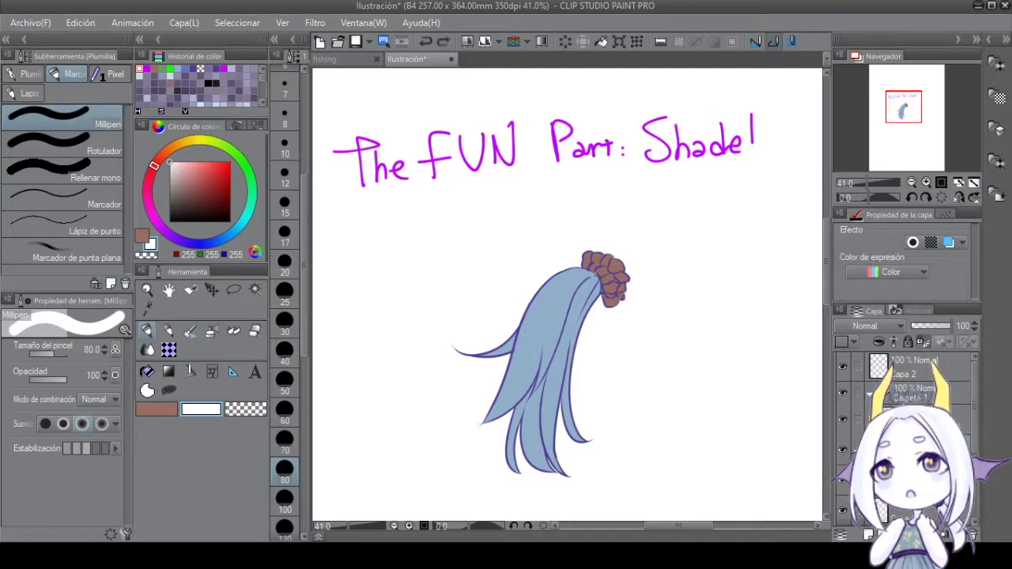
scroll(681, 458, up, 2)
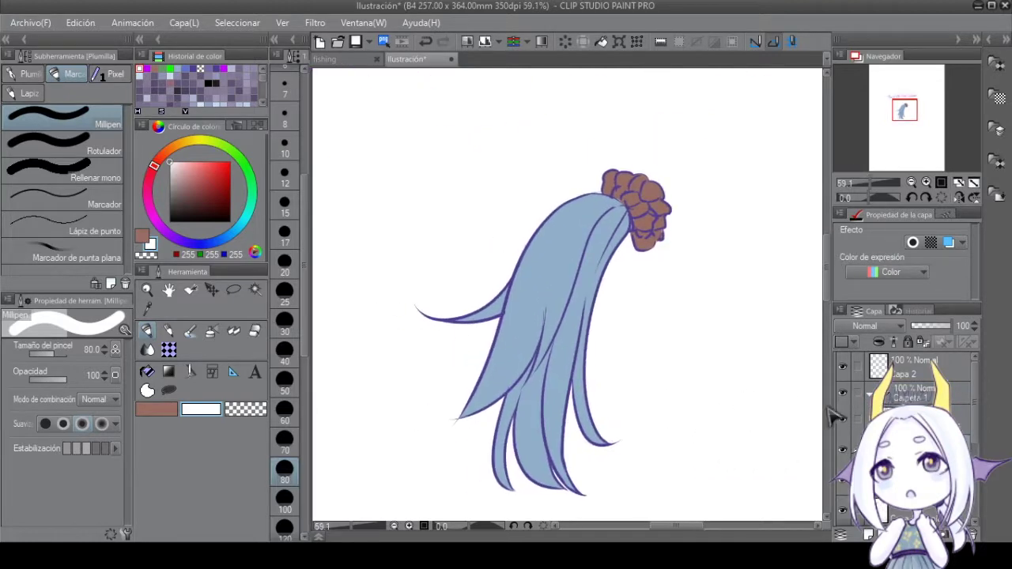
Paint broad blue sample strokes beside the hair with the ぼかし塗り brush, laying a purple stroke between them to show blending.
click(190, 331)
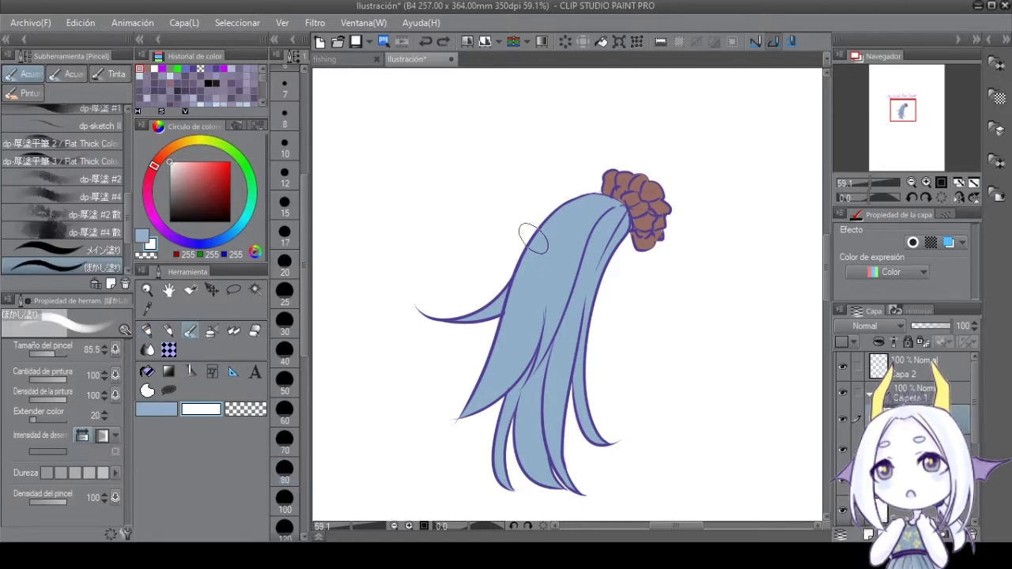
key(x)
mouse_move(464, 117)
mouse_down()
mouse_move(323, 289)
mouse_move(459, 150)
mouse_up()
key(x)
key(x)
mouse_move(316, 340)
mouse_down()
mouse_move(480, 140)
mouse_move(321, 364)
mouse_up()
drag(639, 289, 748, 418)
key(x)
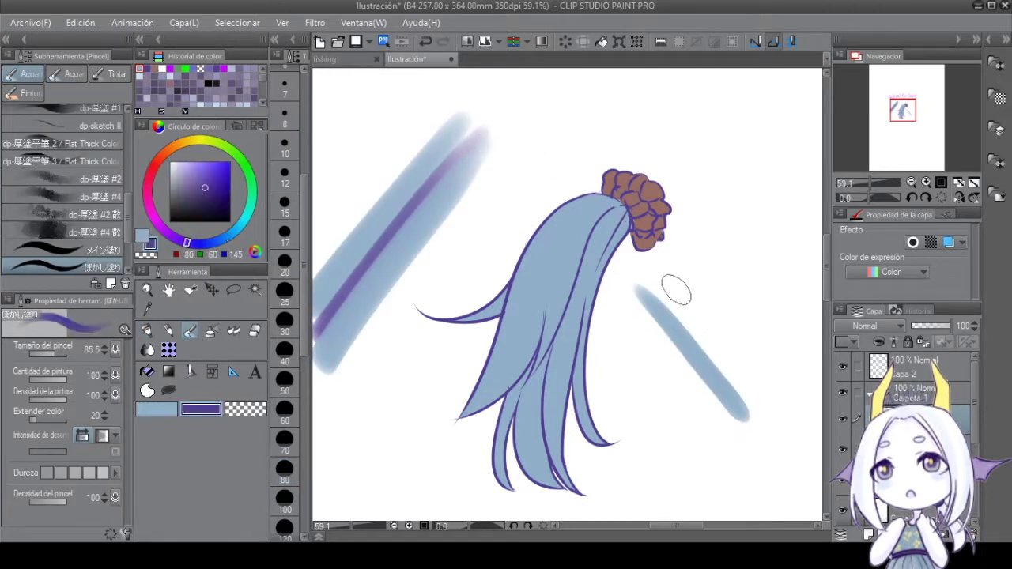
Paint several purple test strokes beside the blue sample, varying their thickness and softness with the ぼかし塗り brush.
drag(669, 281, 781, 410)
drag(698, 266, 808, 396)
drag(773, 220, 735, 247)
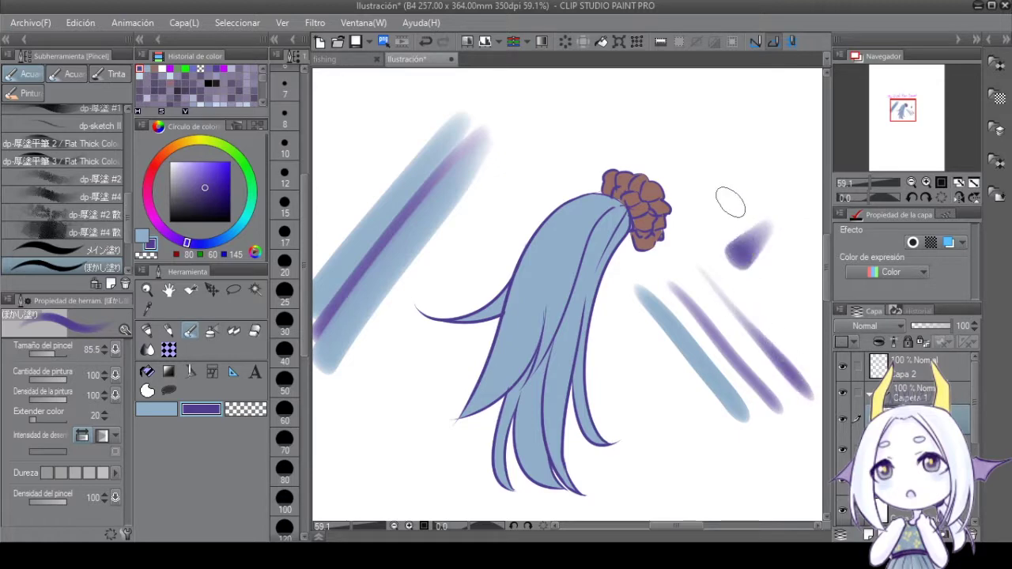
drag(728, 199, 815, 285)
scroll(664, 317, down, 1)
drag(378, 380, 364, 382)
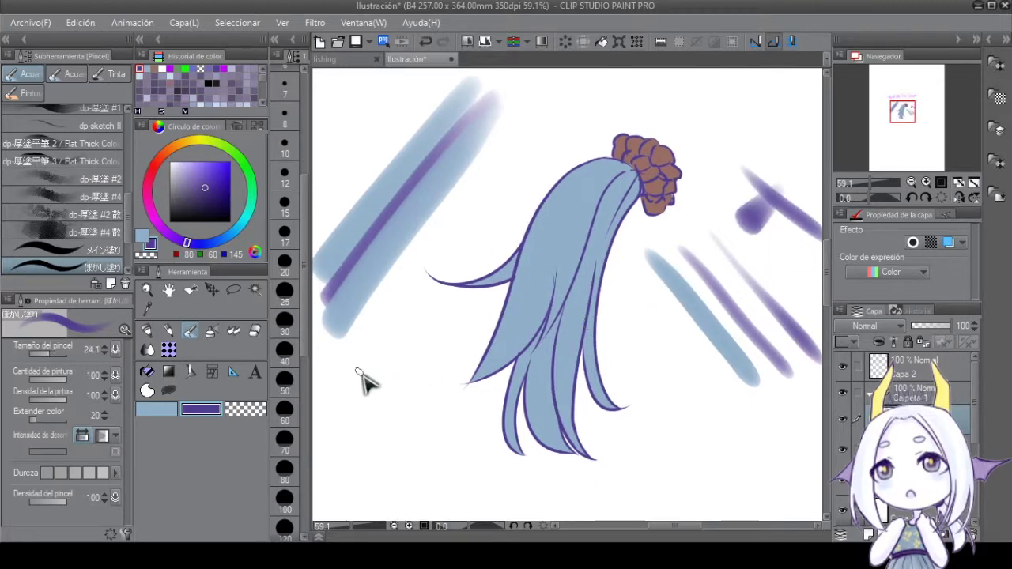
Handwrite a purple note ending in "and Make highlights" above the hair with the Millipen pen at size 17.3.
click(148, 331)
scroll(395, 420, right, 5)
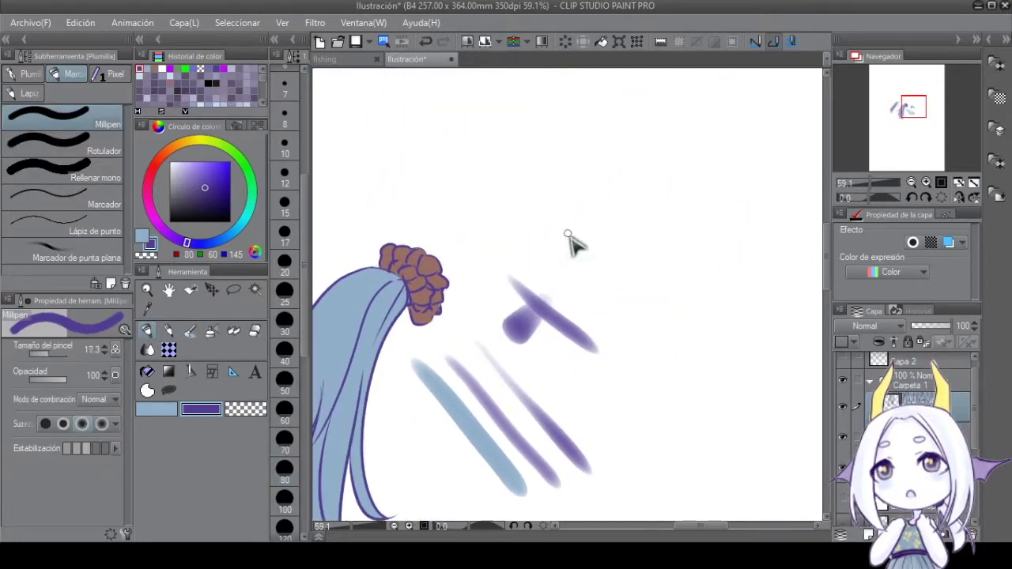
drag(585, 263, 566, 288)
drag(588, 200, 590, 227)
drag(631, 191, 633, 224)
drag(632, 193, 635, 212)
drag(650, 207, 663, 209)
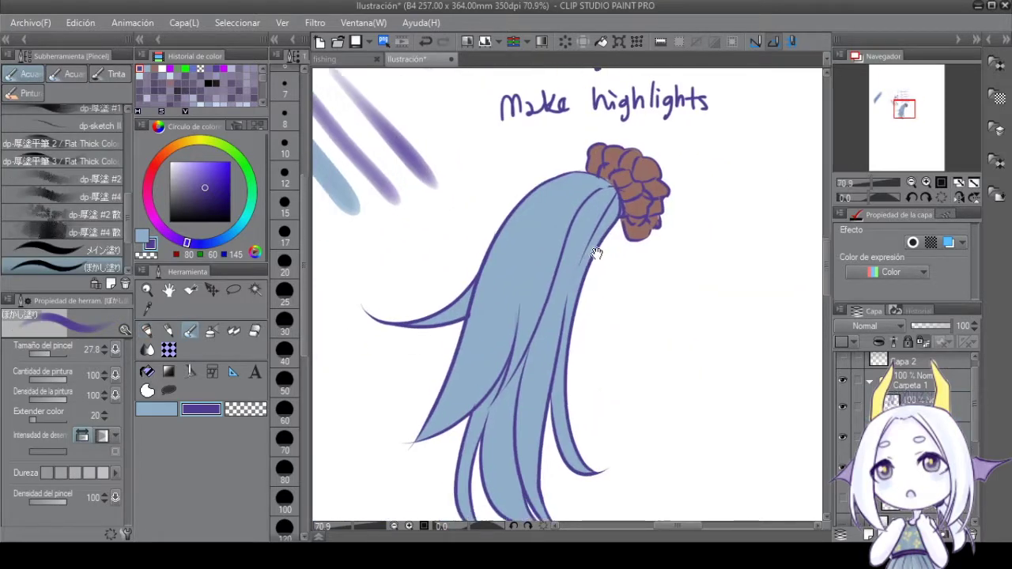
Shade the outer edge of the hair just below the bun in purple with the ぼかし塗り brush and blend it into the blue.
scroll(593, 253, down, 1)
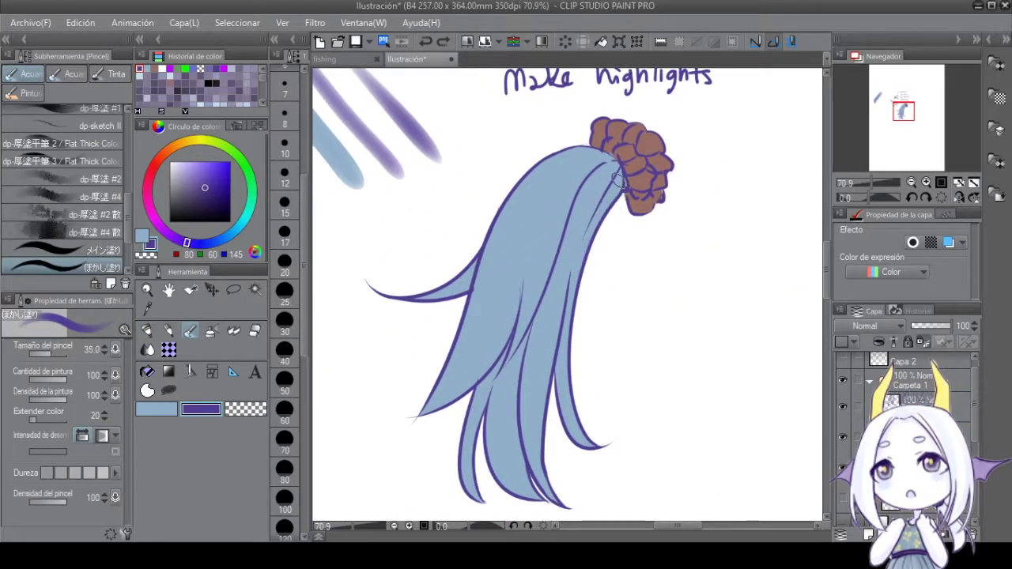
drag(619, 181, 587, 305)
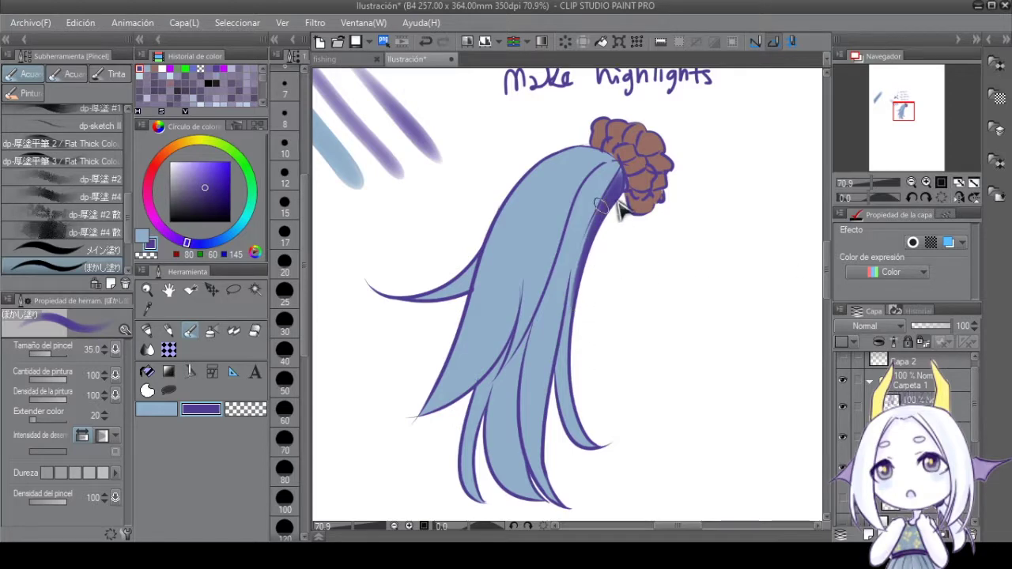
alt+click(619, 207)
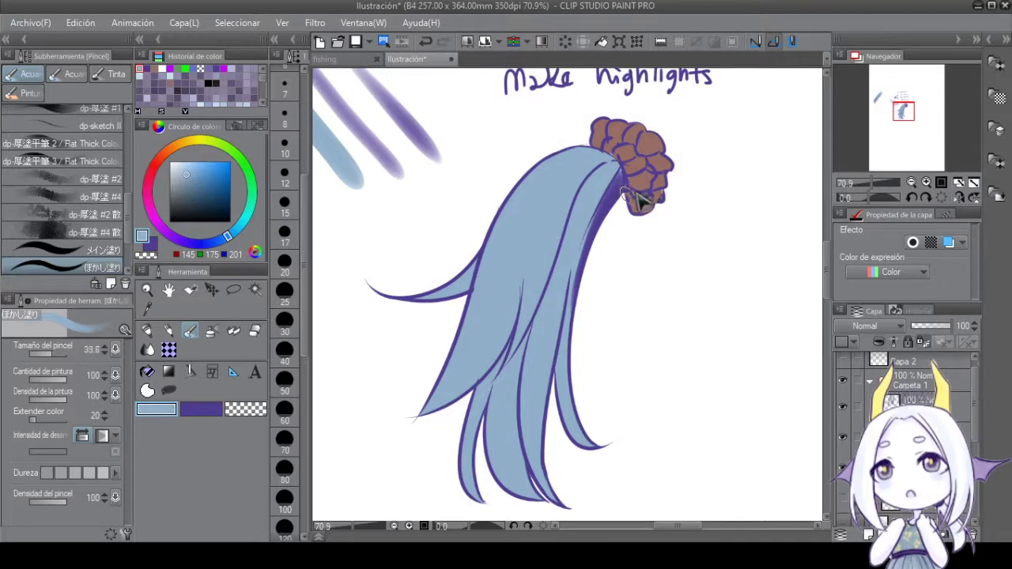
key(ctrl+z)
key(x)
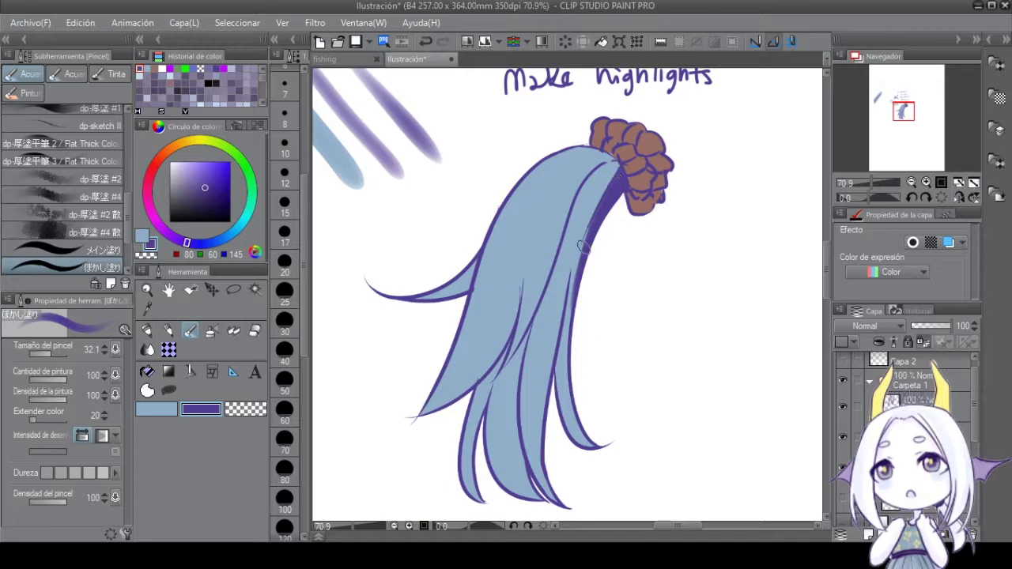
drag(584, 248, 588, 283)
key(ctrl+z)
key(x)
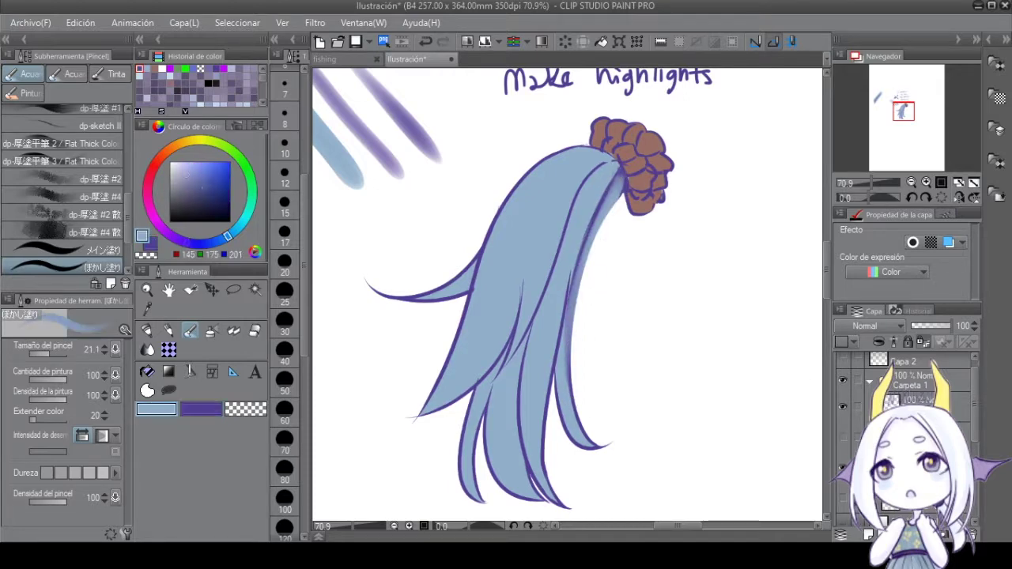
Shade the thin outer strand down to its tip and the inner strands near the bun in purple, softening them with blue.
key(x)
drag(589, 226, 605, 443)
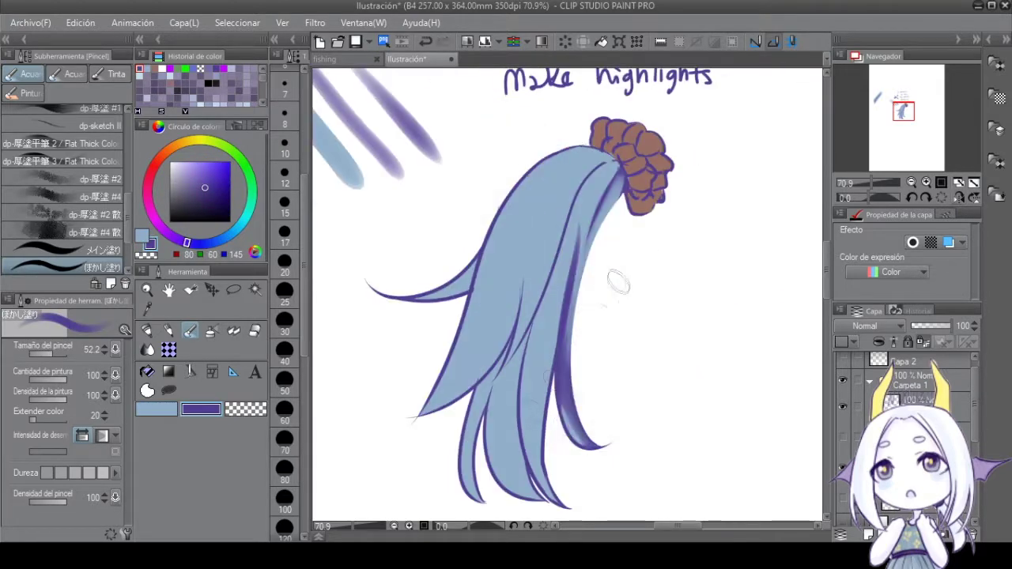
key(h)
key(h)
mouse_move(609, 166)
mouse_down()
mouse_move(542, 384)
mouse_move(589, 198)
mouse_up()
key(x)
key(h)
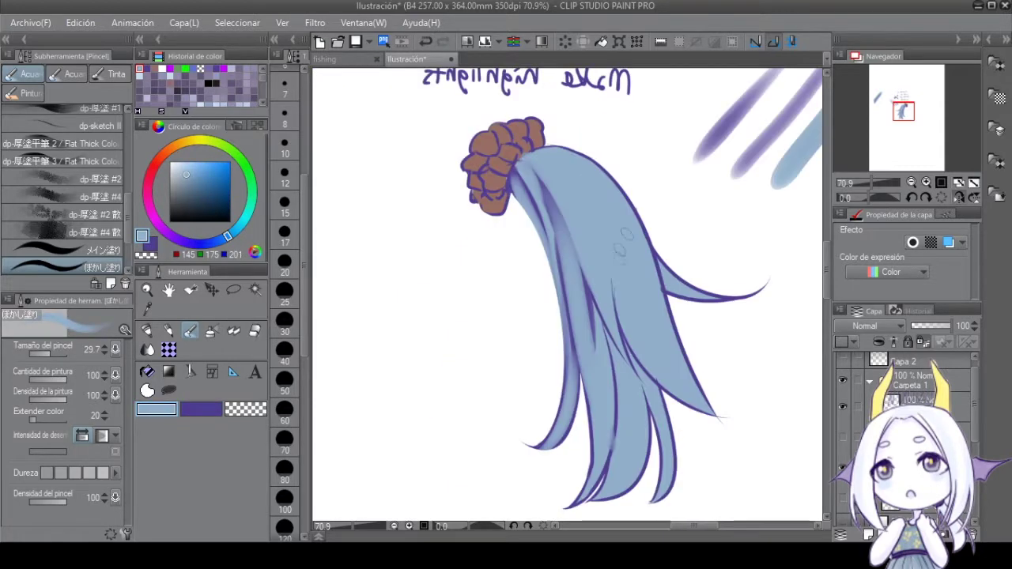
Paint purple shadow along the inner lower edge of the large front lock and blend it with the base blue.
key(h)
key(x)
drag(528, 273, 431, 415)
drag(479, 360, 431, 415)
key(x)
drag(499, 331, 433, 407)
key(h)
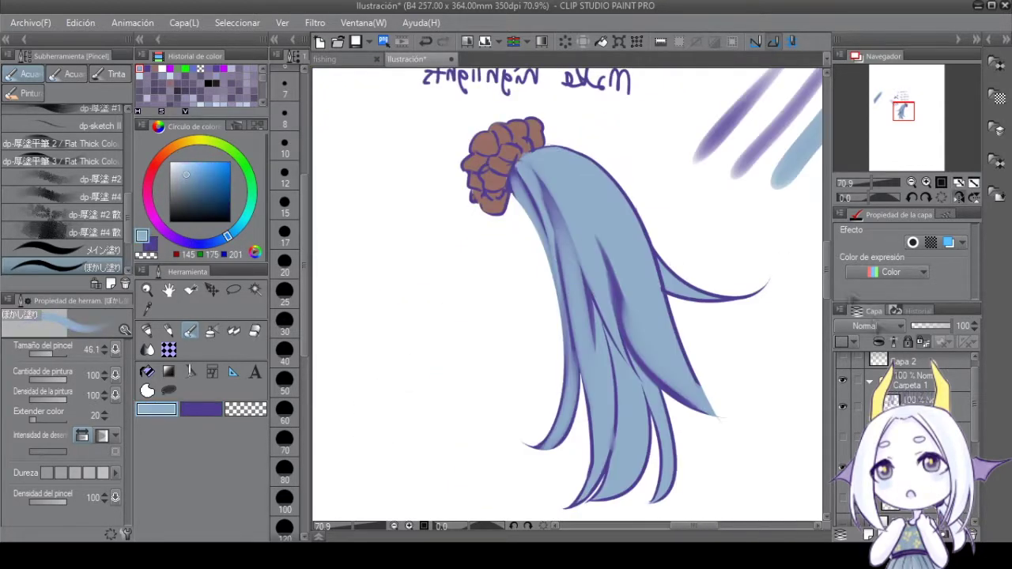
key(h)
key(h)
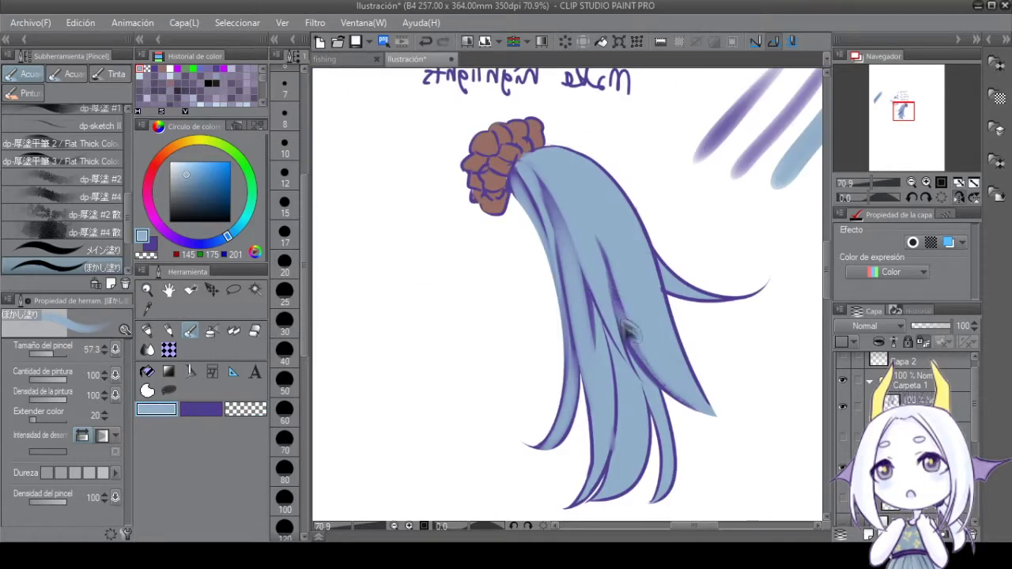
Recolour the edge of the small side curl and continue the purple shading where it meets the large lock.
key(h)
key(x)
mouse_move(415, 299)
mouse_down()
mouse_move(455, 279)
mouse_move(335, 303)
mouse_up()
key(h)
key(h)
key(x)
key(x)
drag(469, 273, 522, 380)
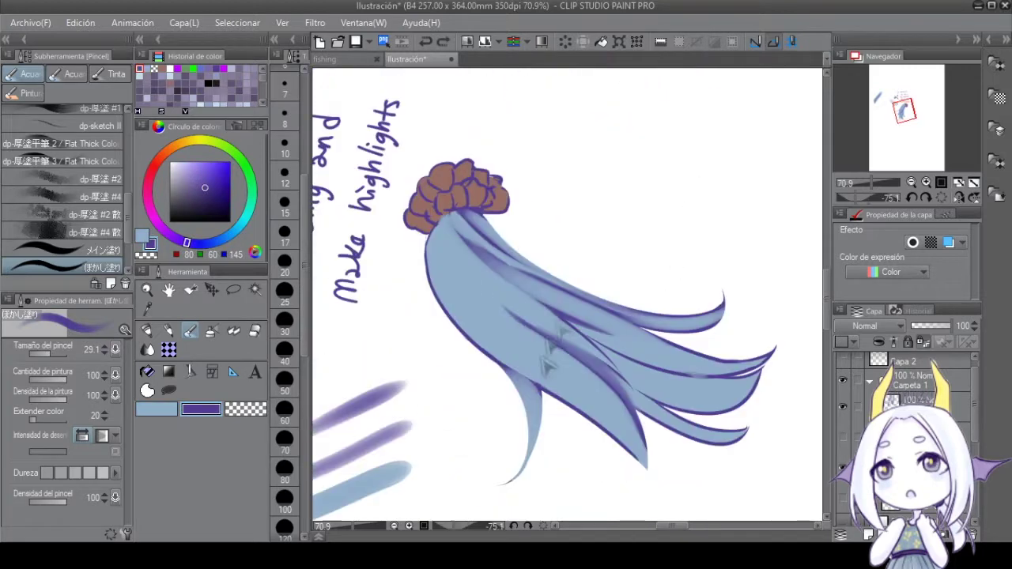
Shade the large lock's outer edge and the crown beside the bun in purple, fading both shadows into the blue.
mouse_move(538, 443)
mouse_down()
mouse_move(500, 392)
mouse_move(565, 350)
mouse_move(480, 257)
mouse_move(443, 356)
mouse_up()
key(x)
drag(490, 272, 411, 379)
mouse_move(522, 236)
mouse_down()
mouse_move(504, 255)
mouse_move(546, 198)
mouse_move(629, 162)
mouse_move(601, 205)
mouse_move(610, 170)
mouse_move(553, 213)
mouse_move(613, 167)
mouse_move(554, 218)
mouse_move(617, 163)
mouse_move(506, 229)
mouse_up()
key(x)
key(x)
key(x)
key(x)
key(h)
key(h)
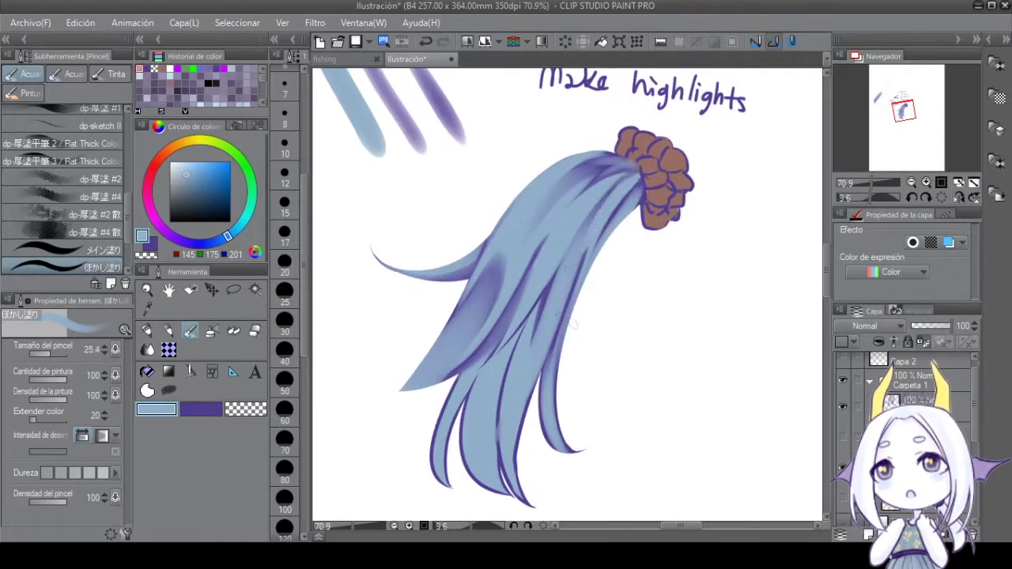
Paint purple shadow at the root of the middle lower lock and soften it with the base blue.
key(x)
key(h)
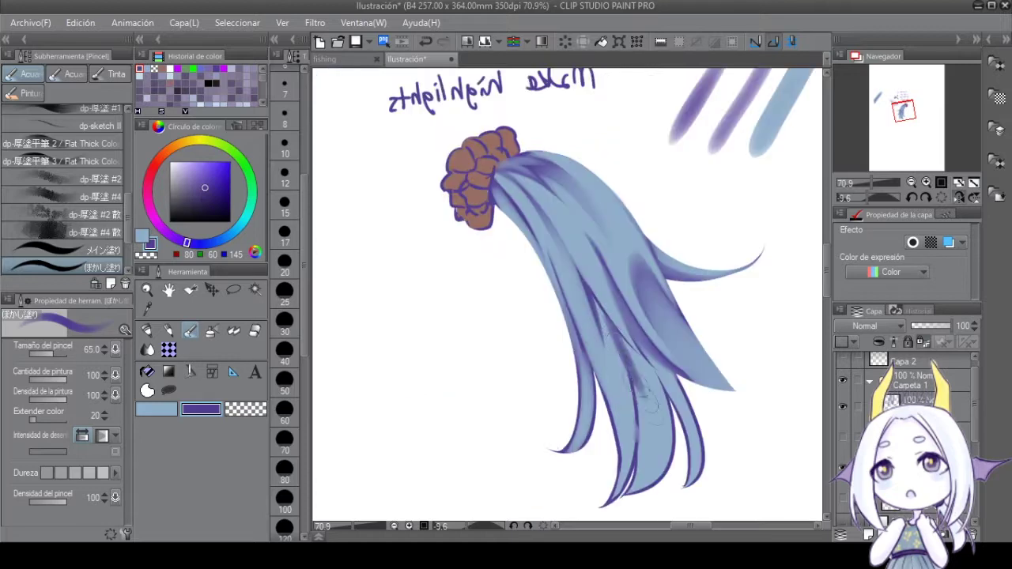
key(h)
drag(475, 372, 490, 443)
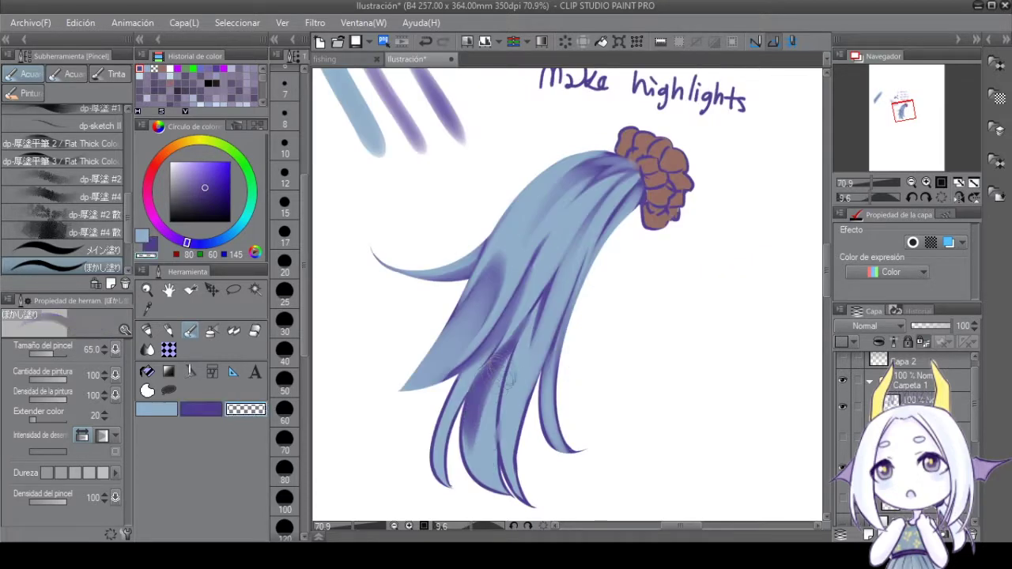
key(x)
drag(490, 396, 498, 372)
key(x)
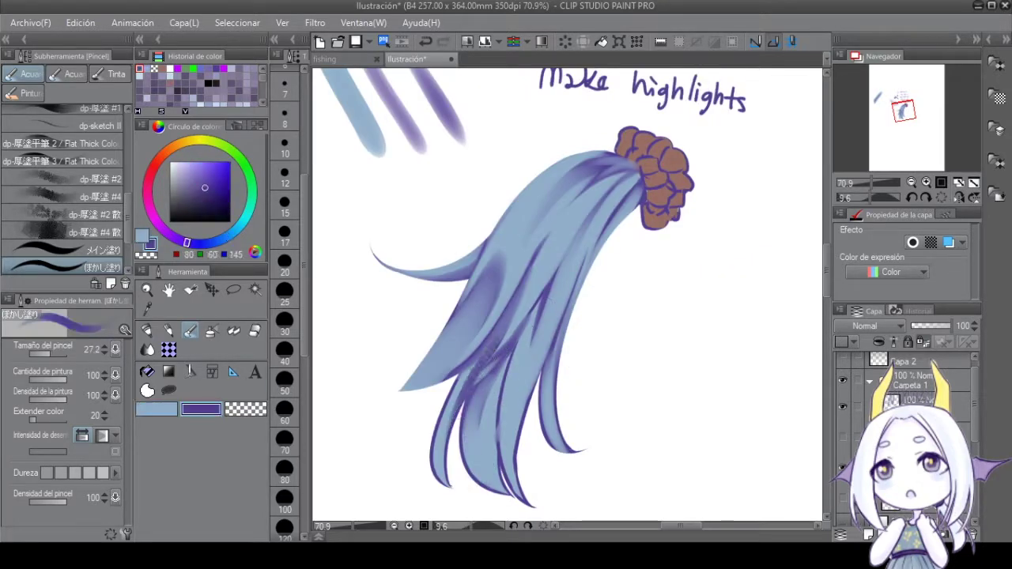
Deepen the purple shadow under the large lock and darken the narrow lower strand down to its tip.
drag(498, 332, 451, 483)
key(x)
key(x)
key(x)
drag(474, 317, 443, 474)
key(x)
drag(474, 316, 443, 508)
key(h)
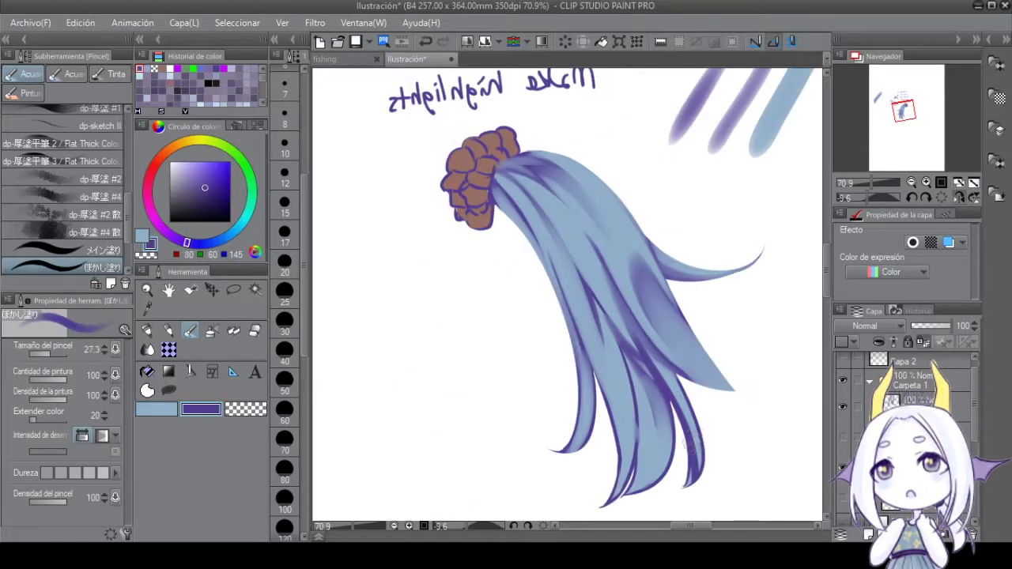
Paint base blue back over the narrow lower strand to lighten its purple shading.
key(h)
key(x)
drag(455, 371, 439, 491)
key(h)
key(x)
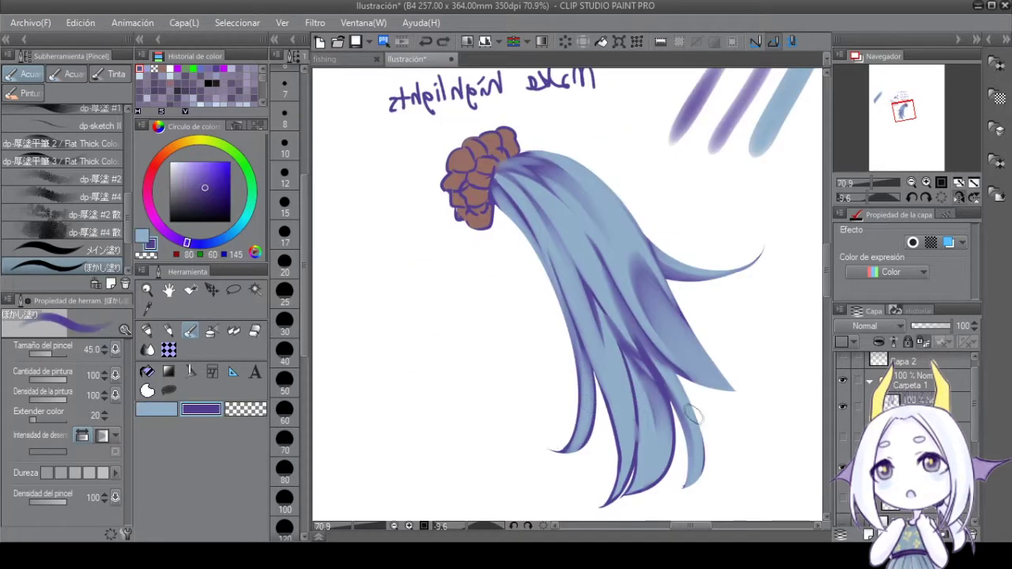
Add a purple shadow to the lower half of the narrow strand and blend its edges with blue.
key(h)
key(x)
drag(451, 435, 447, 479)
key(h)
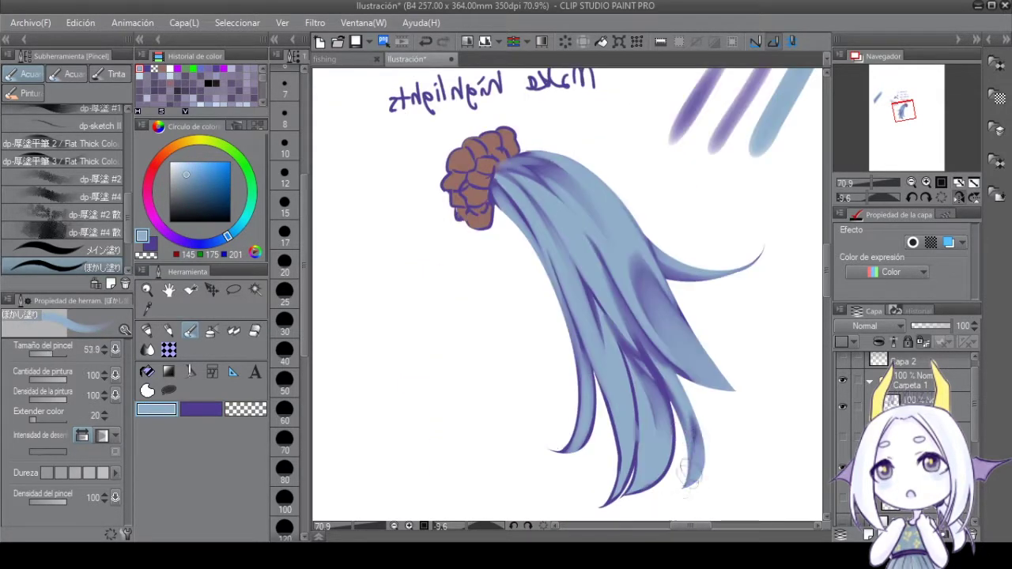
key(h)
key(x)
key(h)
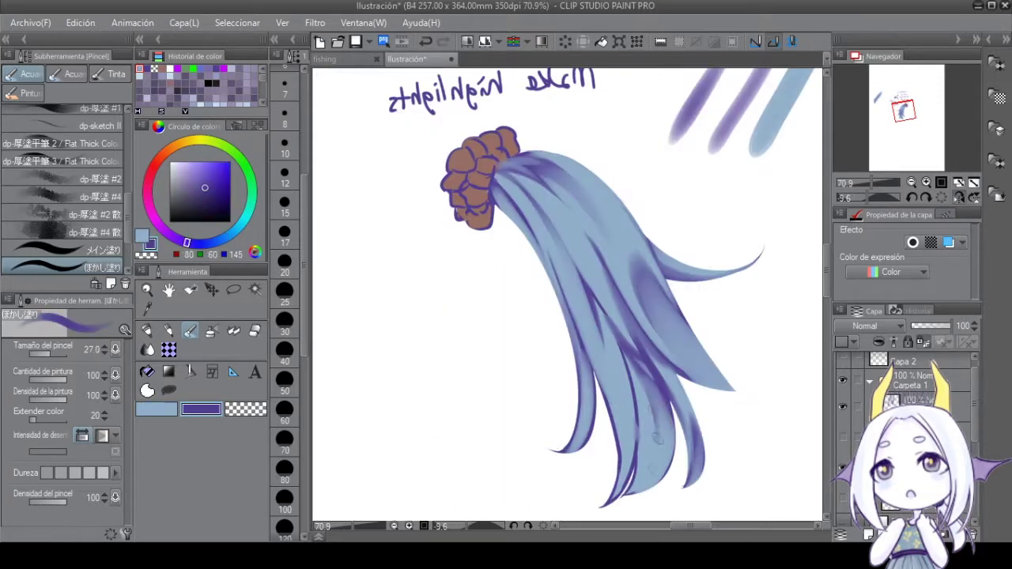
Add purple streaks to the middle lower lock and paint blue over the hard line along its inner edge.
key(h)
key(x)
key(h)
key(h)
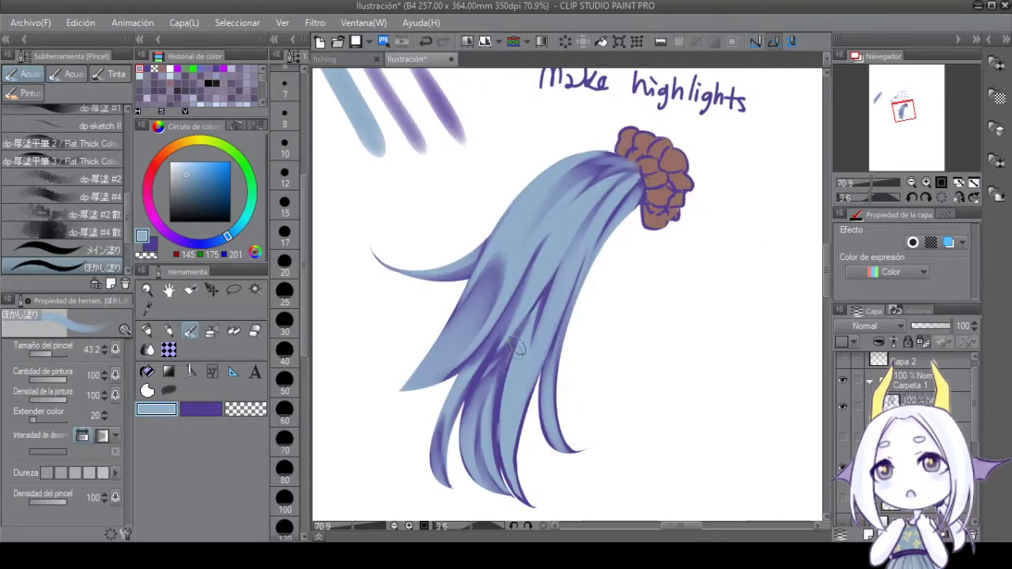
drag(516, 345, 496, 494)
key(h)
key(h)
key(x)
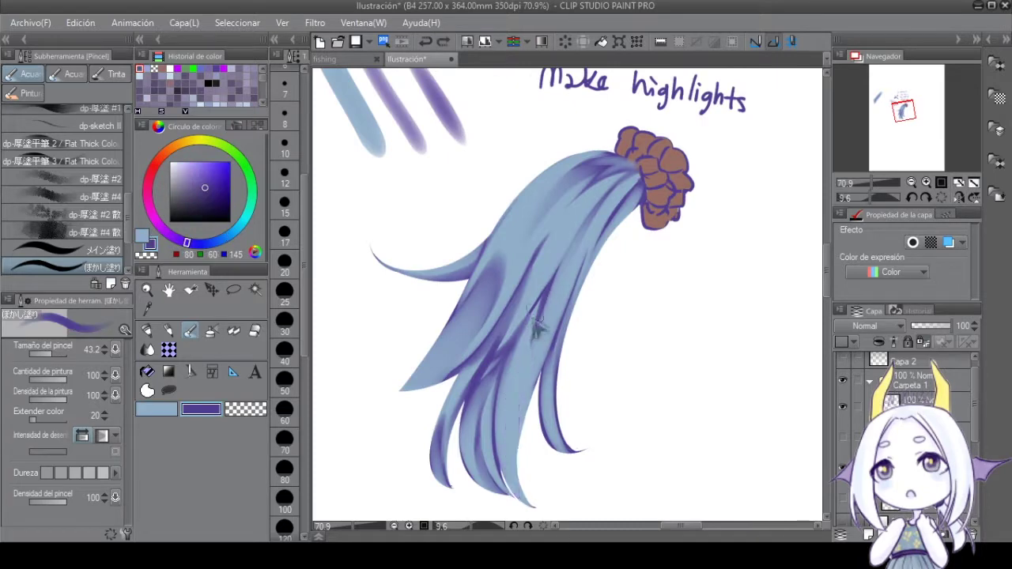
Paint a purple shadow along the long central lower lock down to its tip and check the ponytail mirrored.
drag(536, 331, 510, 495)
key(x)
key(h)
key(h)
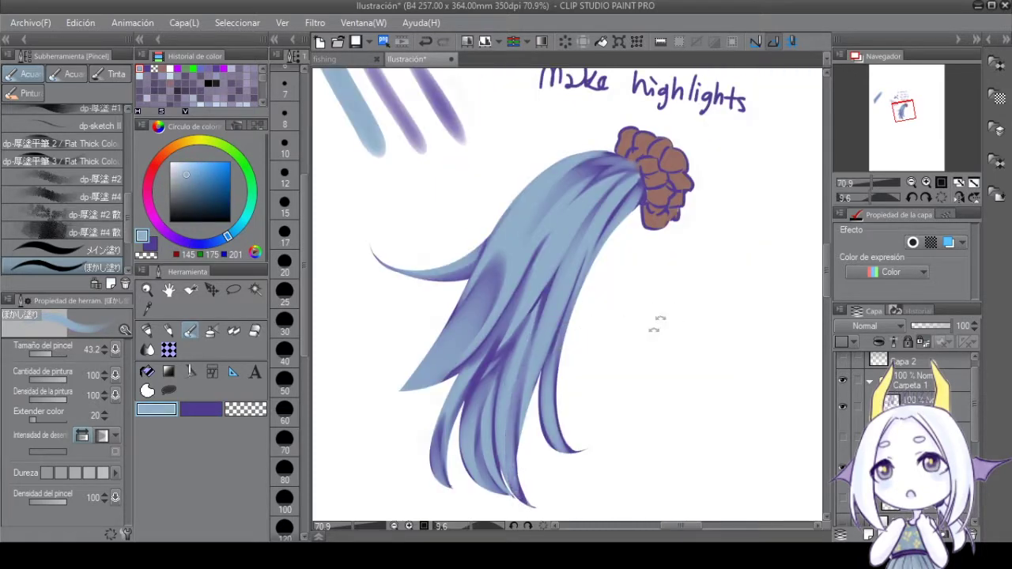
Darken the gap between the central lower lock and the outer curled strand with purple and blend its edge with base blue.
drag(657, 325, 538, 384)
key(x)
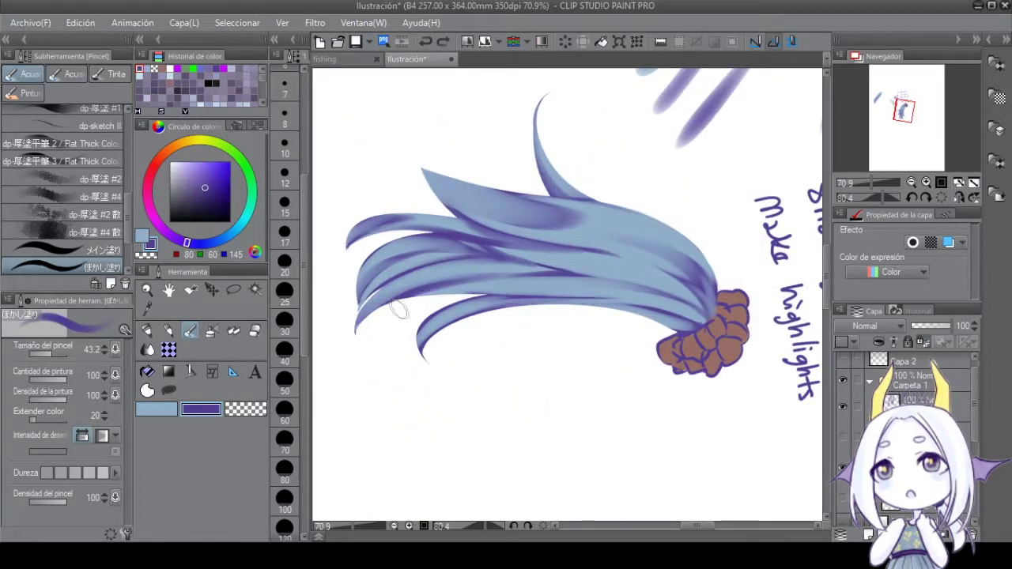
key(h)
key(h)
drag(609, 308, 565, 288)
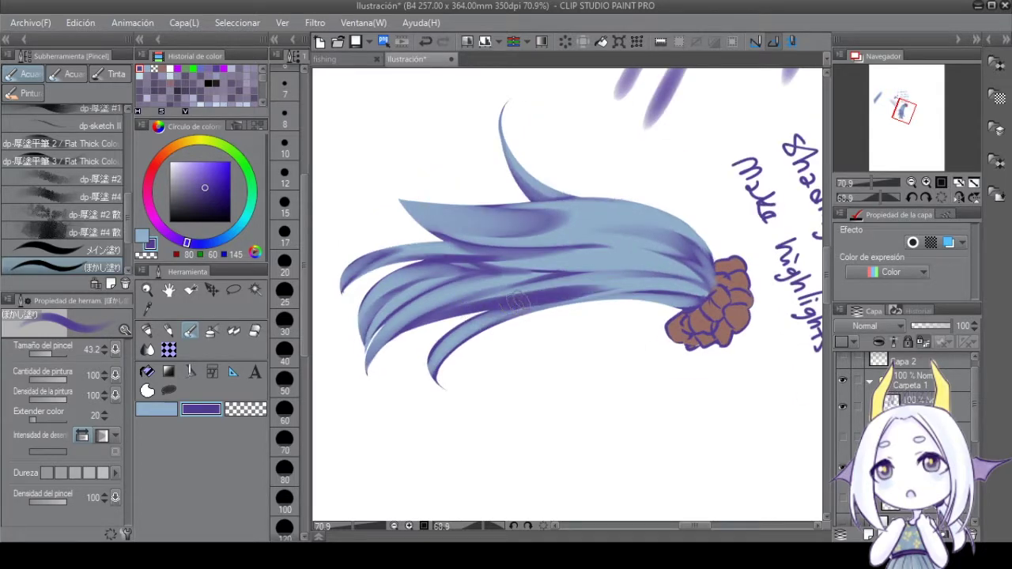
key(x)
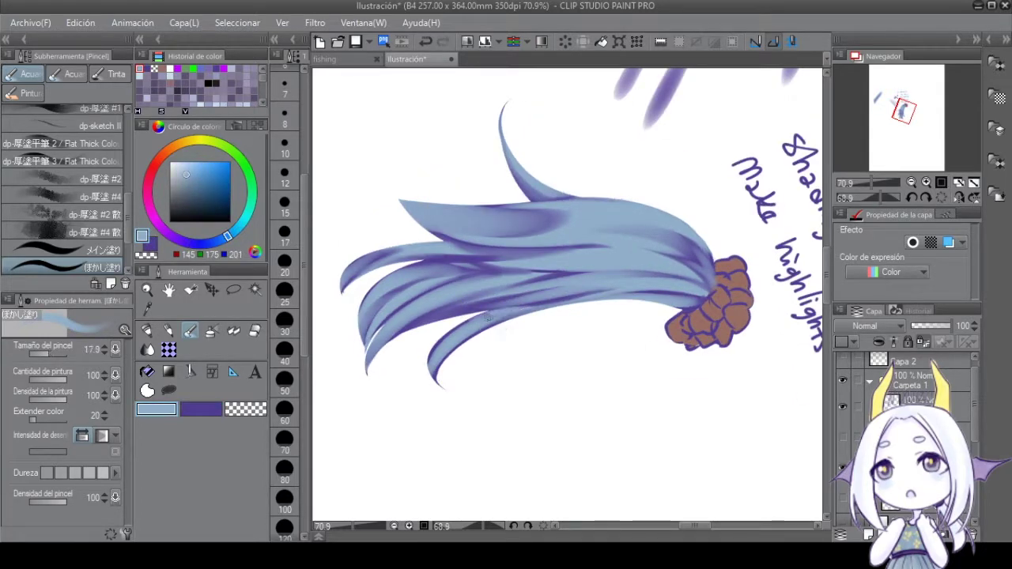
drag(488, 315, 537, 253)
mouse_move(526, 314)
mouse_down()
mouse_move(546, 237)
mouse_move(542, 292)
mouse_up()
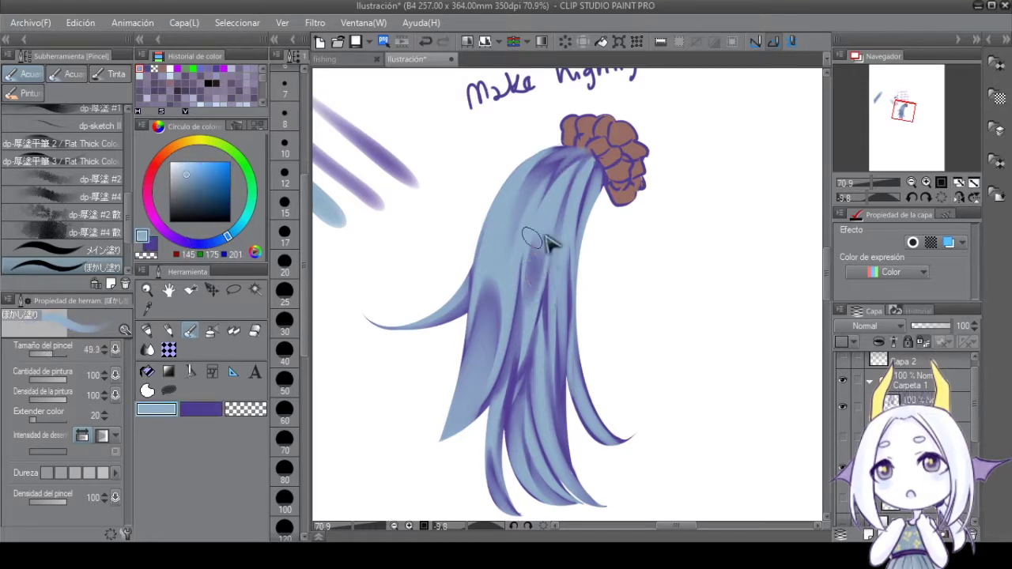
Soften the purple patches on the middle lock and the large lock with base blue, varying the brush size.
key(h)
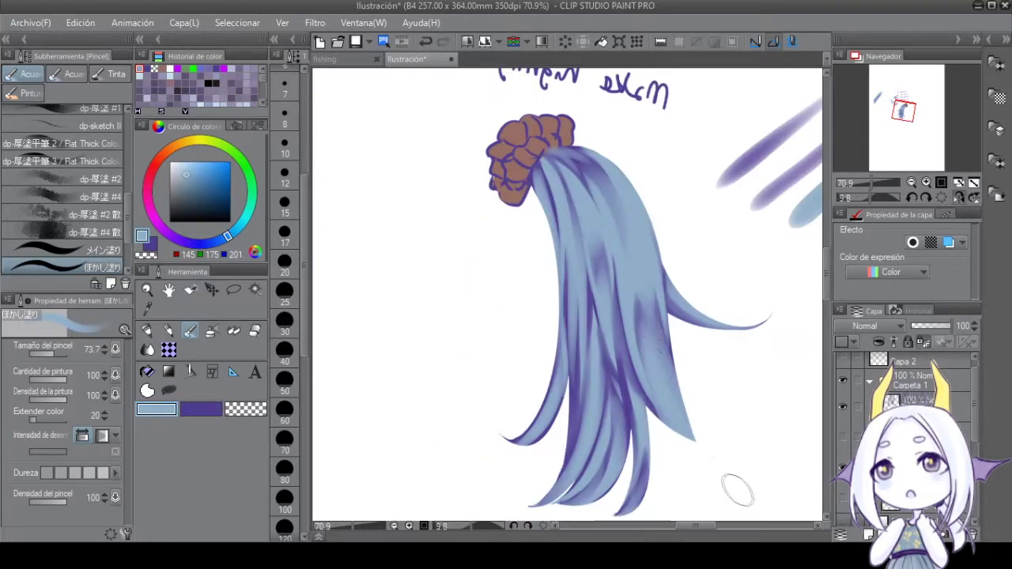
key(bracketleft)
key(bracketleft)
key(bracketleft)
key(bracketleft)
key(bracketleft)
key(bracketleft)
key(bracketleft)
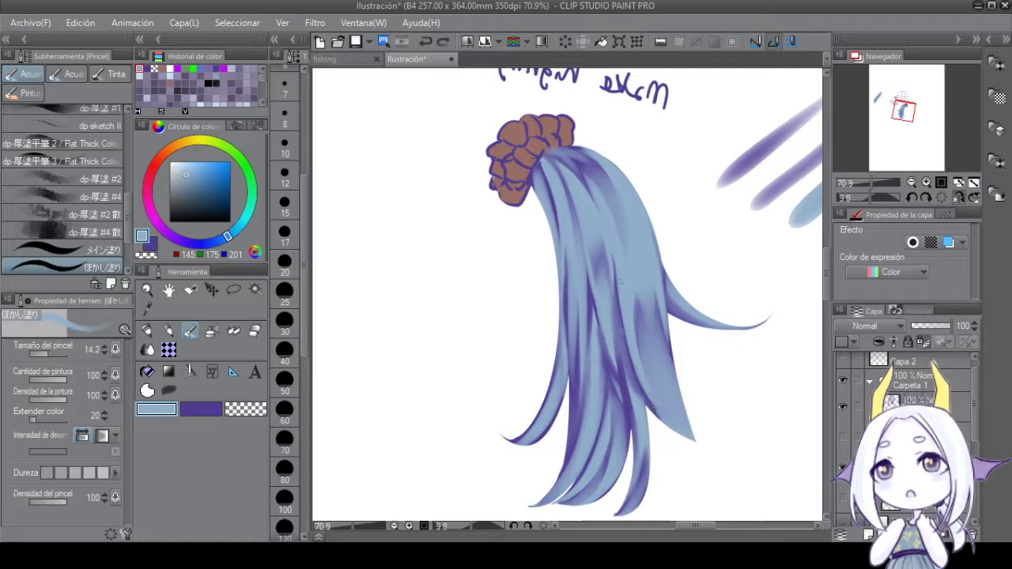
key(bracketright)
key(bracketright)
key(bracketright)
key(h)
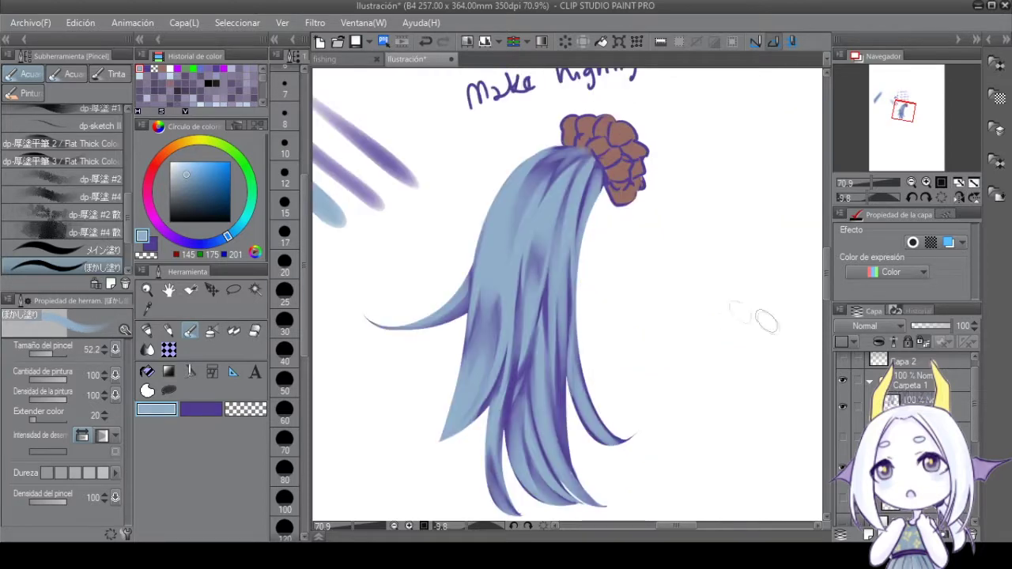
key(x)
key(x)
Handwrite the note "Next. Is the lights." in purple beside the ponytail with the Millipen.
scroll(561, 364, down, 4)
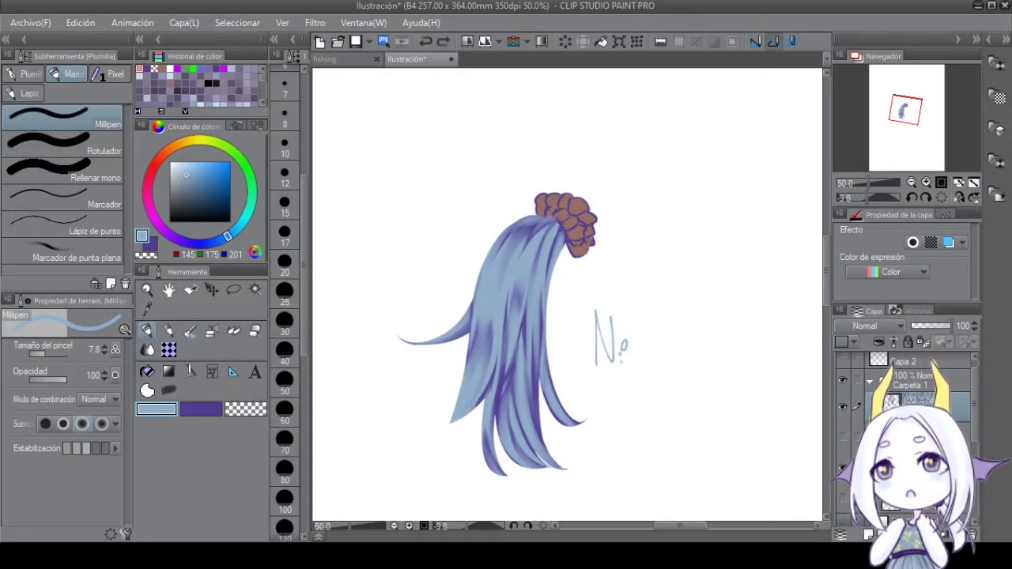
click(675, 346)
drag(648, 384, 643, 404)
key(x)
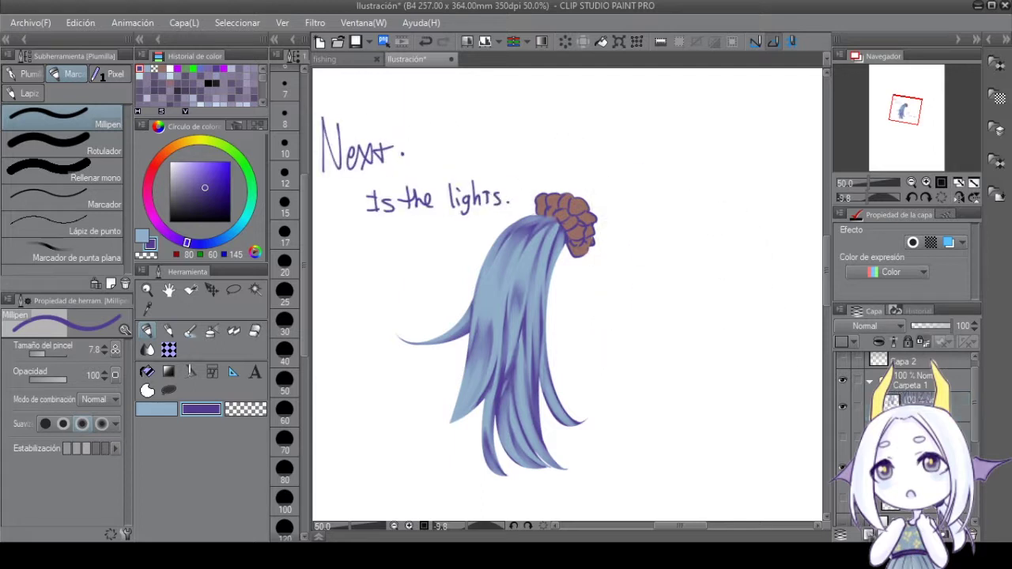
drag(641, 299, 653, 299)
drag(647, 299, 647, 318)
drag(639, 318, 657, 318)
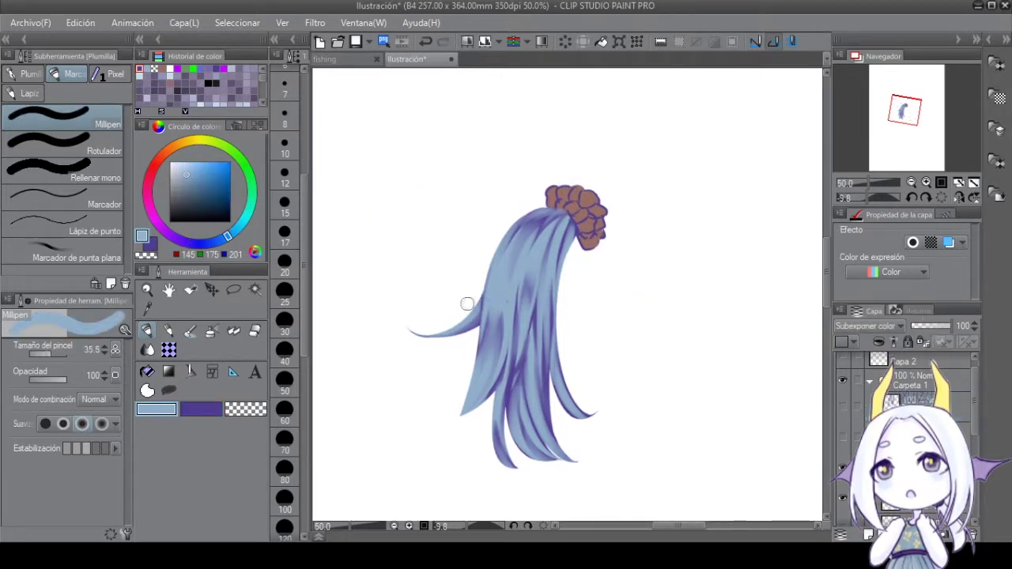
Paint a light band across the ponytail and add five pastel swatches under a handwritten "grab a Saturated color" note.
drag(466, 302, 578, 262)
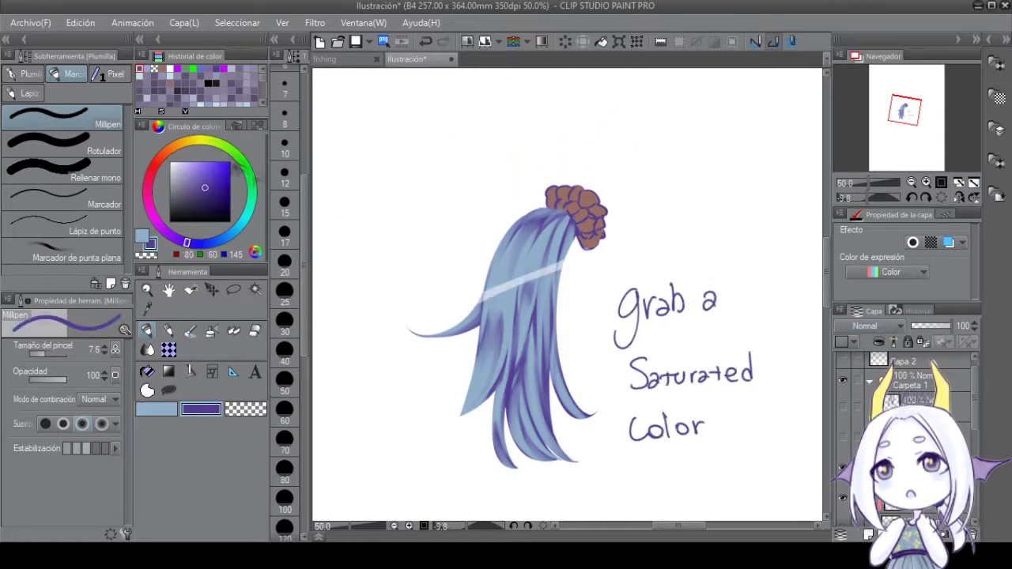
mouse_move(626, 455)
mouse_down()
mouse_move(637, 472)
mouse_move(768, 473)
mouse_up()
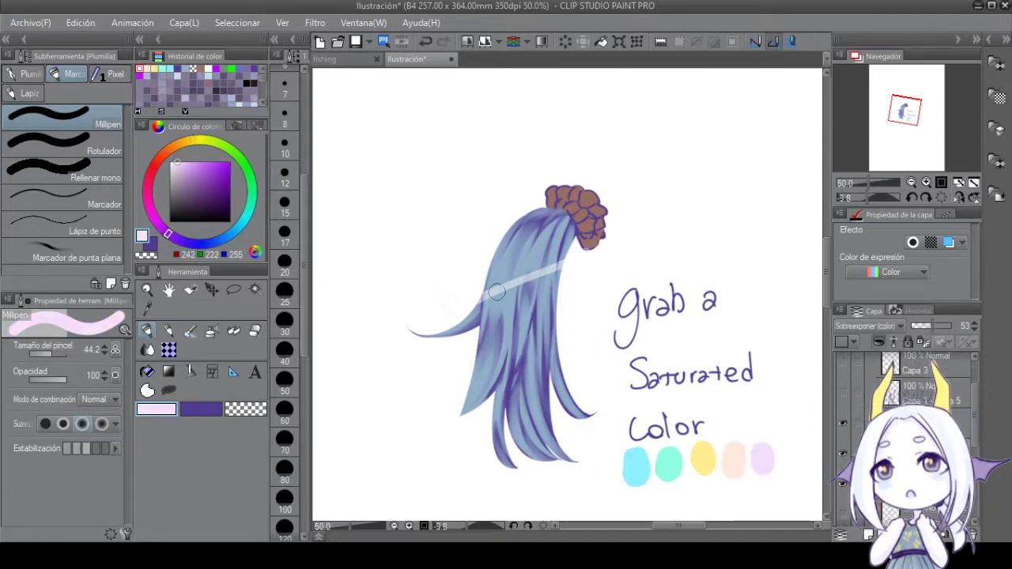
Replace the light band with test highlight bands across the ponytail in the lilac, peach, yellow and green swatch colours.
key(ctrl+z)
drag(475, 273, 565, 263)
key(ctrl+z)
drag(487, 275, 565, 261)
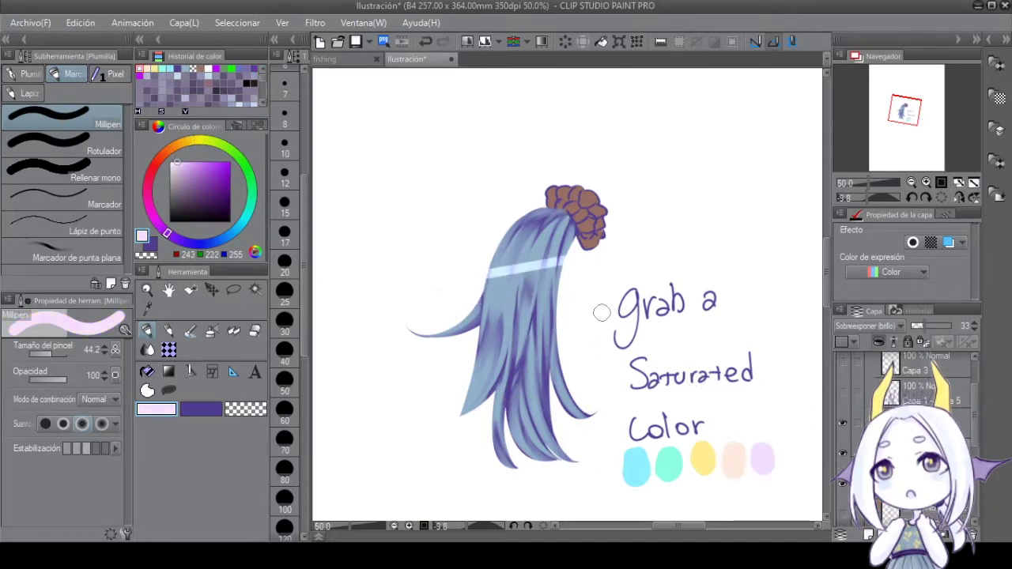
alt+click(731, 453)
drag(481, 301, 561, 284)
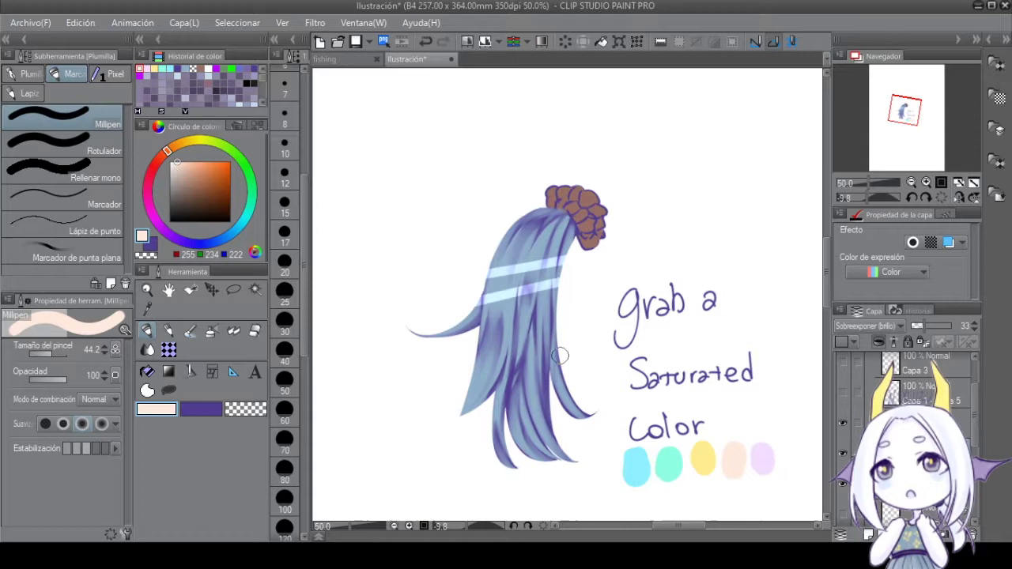
alt+click(702, 456)
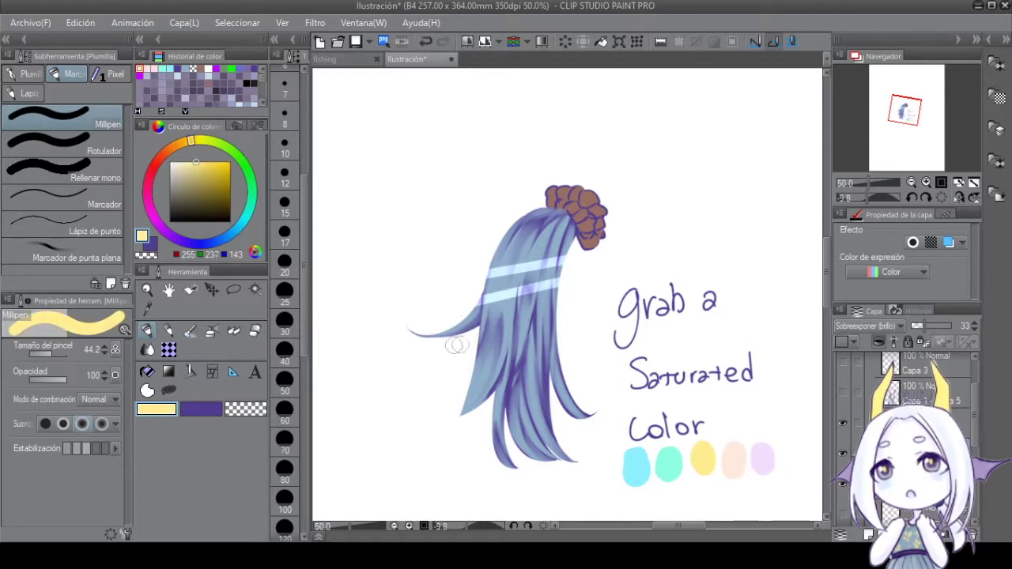
alt+click(667, 456)
drag(439, 355, 560, 324)
drag(473, 376, 560, 355)
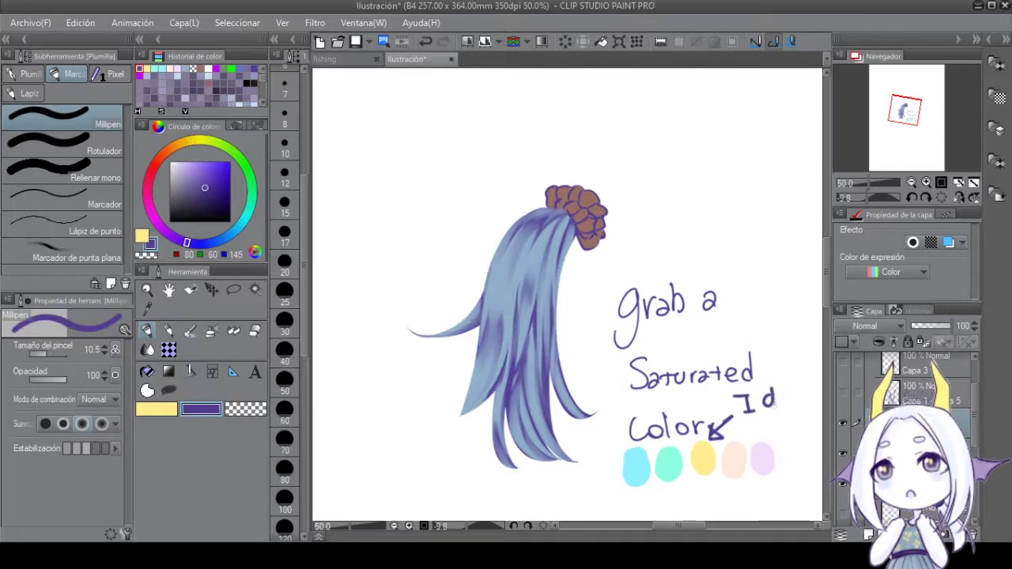
Add an arrow and a short handwritten note pointing at the yellow swatch.
drag(764, 400, 807, 402)
drag(553, 316, 501, 324)
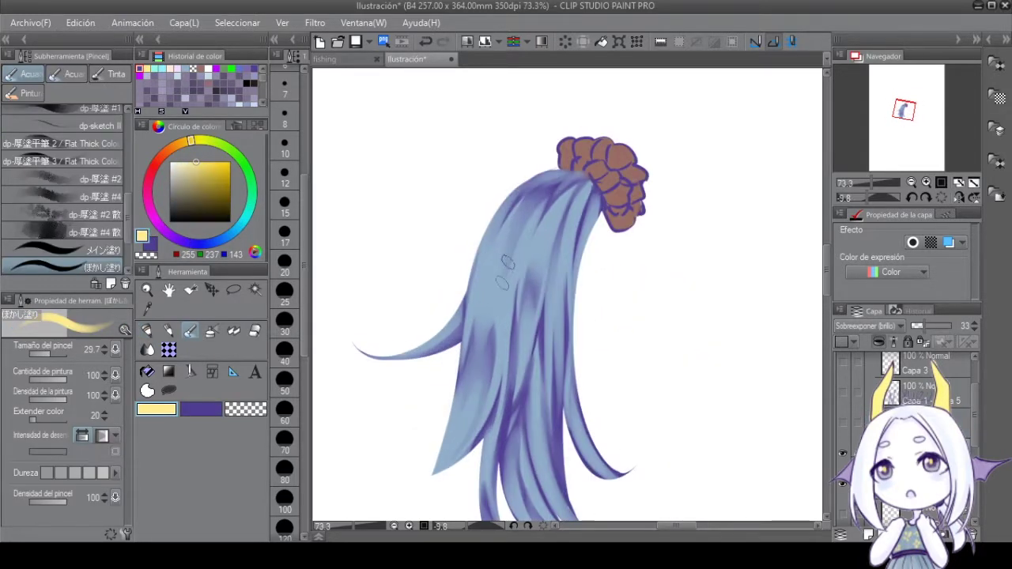
Paint a yellow highlight on the upper part of the large lock and carve its ends to points with transparent colour.
drag(490, 284, 479, 355)
key(c)
mouse_move(497, 225)
mouse_down()
mouse_move(507, 253)
mouse_move(497, 309)
mouse_up()
key(h)
key(h)
mouse_move(510, 267)
mouse_down()
mouse_move(469, 406)
mouse_move(482, 287)
mouse_move(528, 284)
mouse_up()
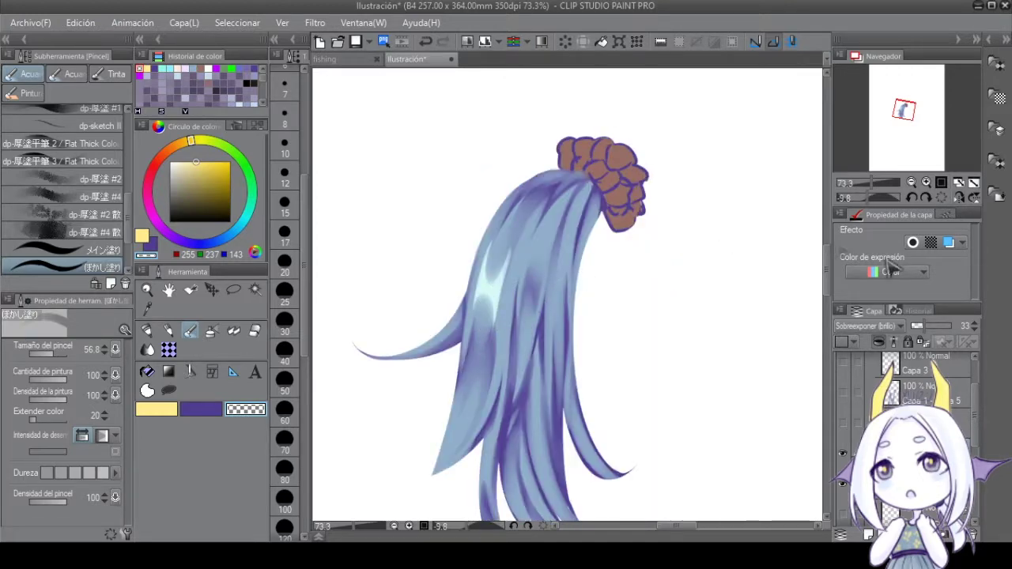
Paint a thin yellow highlight along the outer edge of the large lock, redoing the stroke once.
key(c)
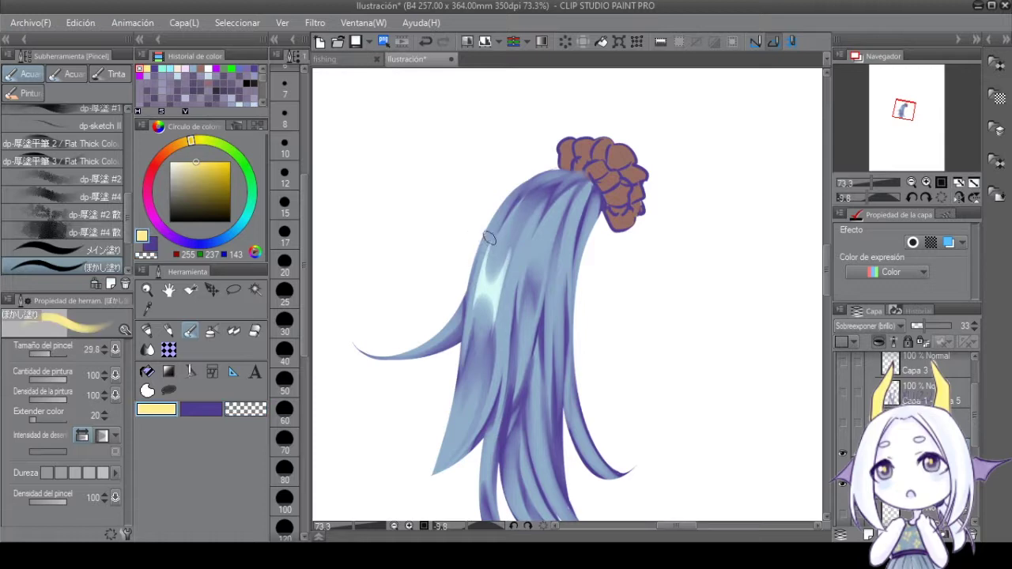
drag(484, 231, 471, 326)
key(c)
key(ctrl+z)
drag(484, 231, 472, 326)
key(c)
Extend the yellow highlight down the large lock to its tip and soften it there with transparent colour.
key(h)
drag(664, 269, 668, 450)
key(h)
key(c)
drag(466, 396, 449, 434)
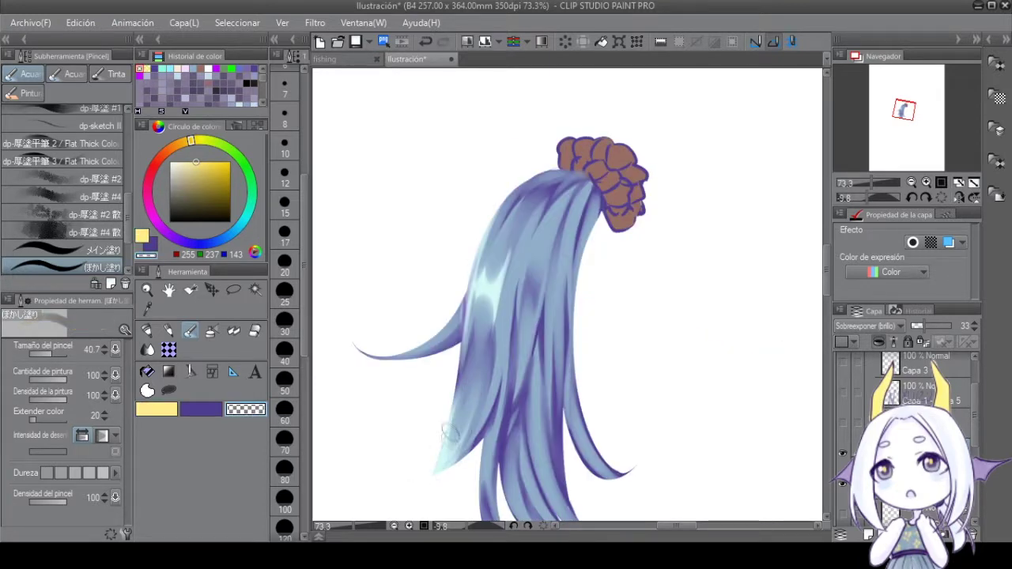
Paint a long, thin yellow highlight along the inner edge of the large lock.
key(h)
key(c)
drag(637, 287, 633, 418)
drag(633, 266, 637, 423)
key(h)
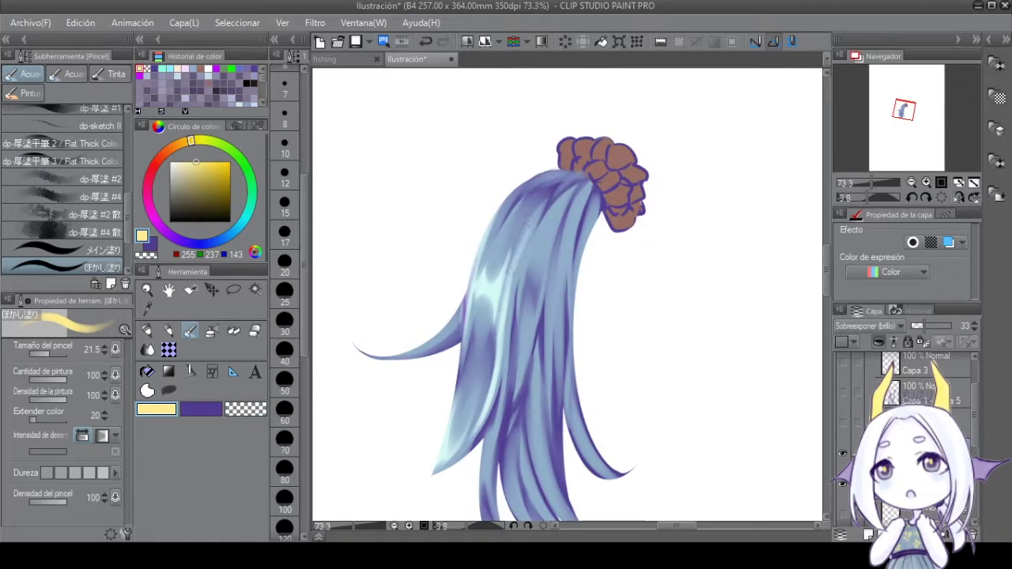
drag(507, 264, 499, 330)
Add yellow highlights to the flyaway side strand and the upper middle lock, trimming them with transparent colour.
drag(460, 309, 387, 355)
key(c)
mouse_move(558, 202)
mouse_down()
mouse_move(538, 277)
mouse_move(546, 273)
mouse_up()
key(c)
Add yellow highlights to the lower locks and the outer curled strand, blending them with transparent colour.
scroll(569, 301, down, 2)
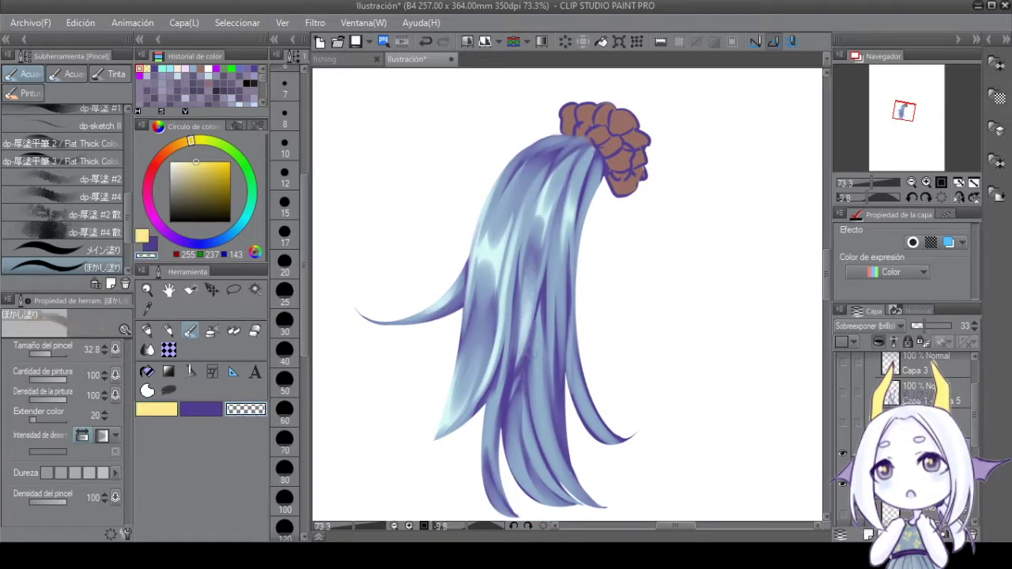
key(c)
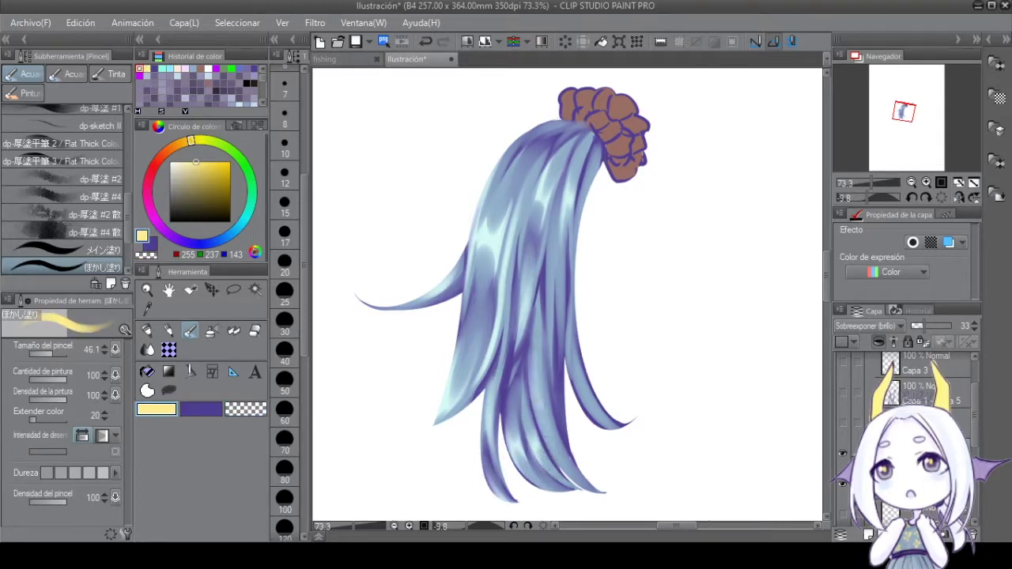
key(h)
key(c)
key(h)
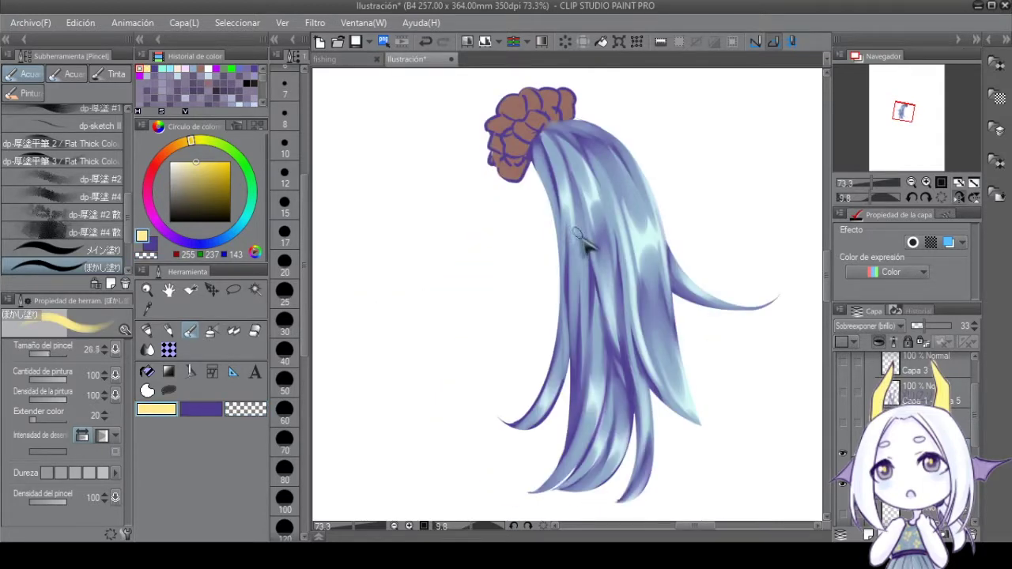
key(h)
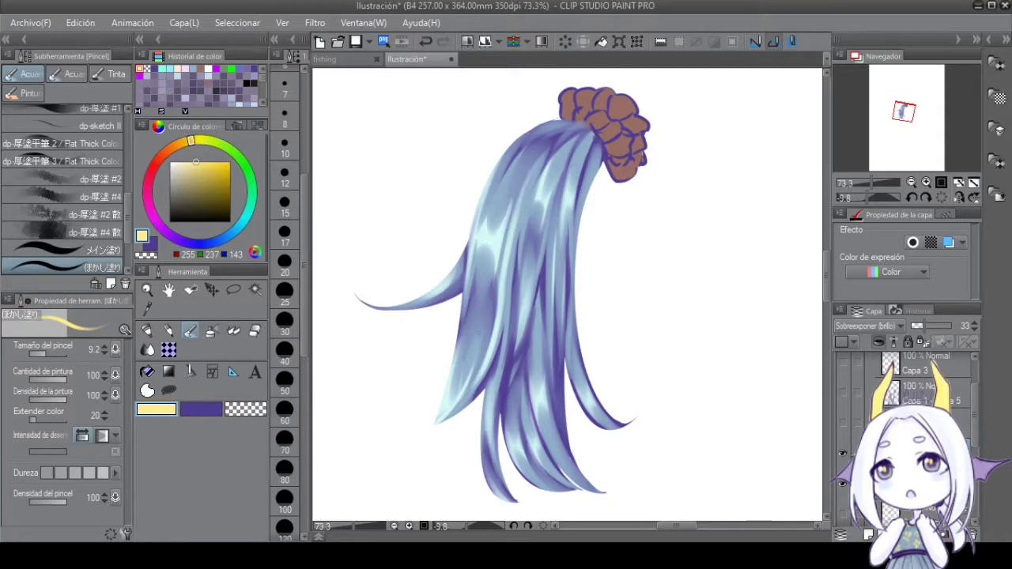
key(c)
Handwrite the note "The Techique Is simple" in dark purple beside the ponytail with the Millipen.
key(p)
drag(577, 247, 631, 299)
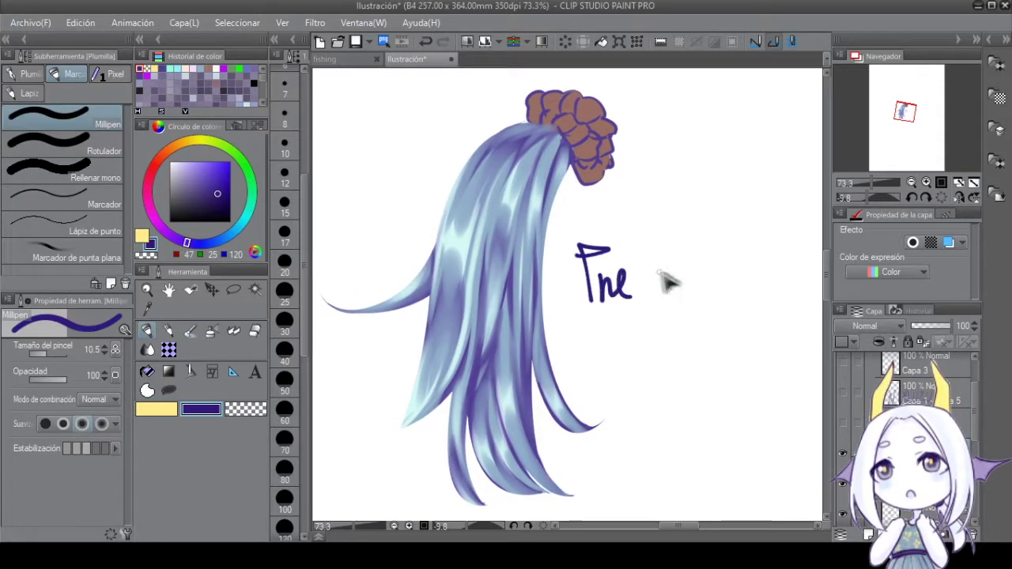
mouse_move(656, 252)
mouse_down()
mouse_move(717, 272)
mouse_move(787, 273)
mouse_up()
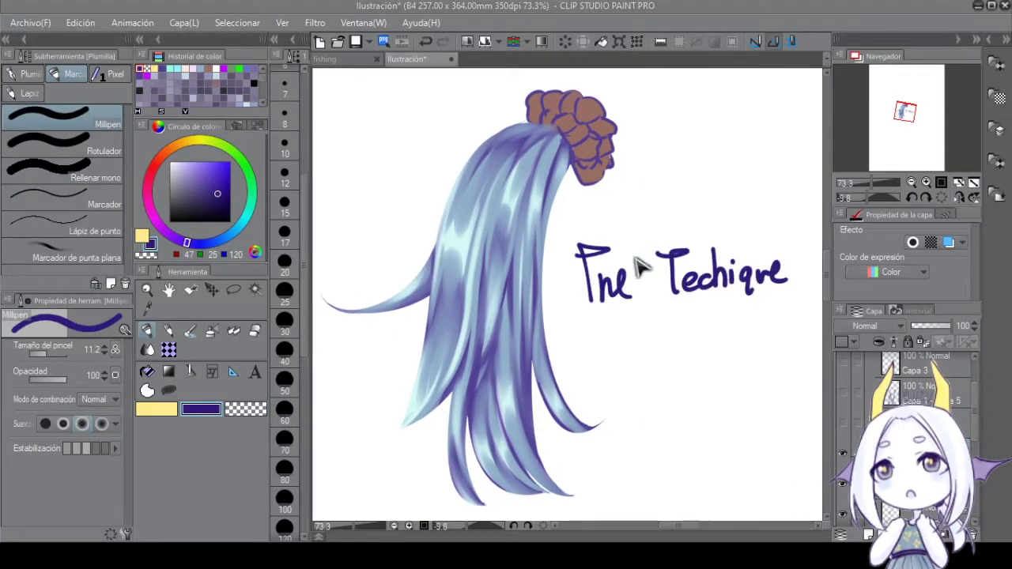
drag(608, 331, 609, 350)
drag(630, 333, 620, 350)
drag(719, 324, 748, 336)
drag(748, 337, 638, 273)
Write "Paint" with the soft blending brush and paint a thick dark purple band beneath it.
key(b)
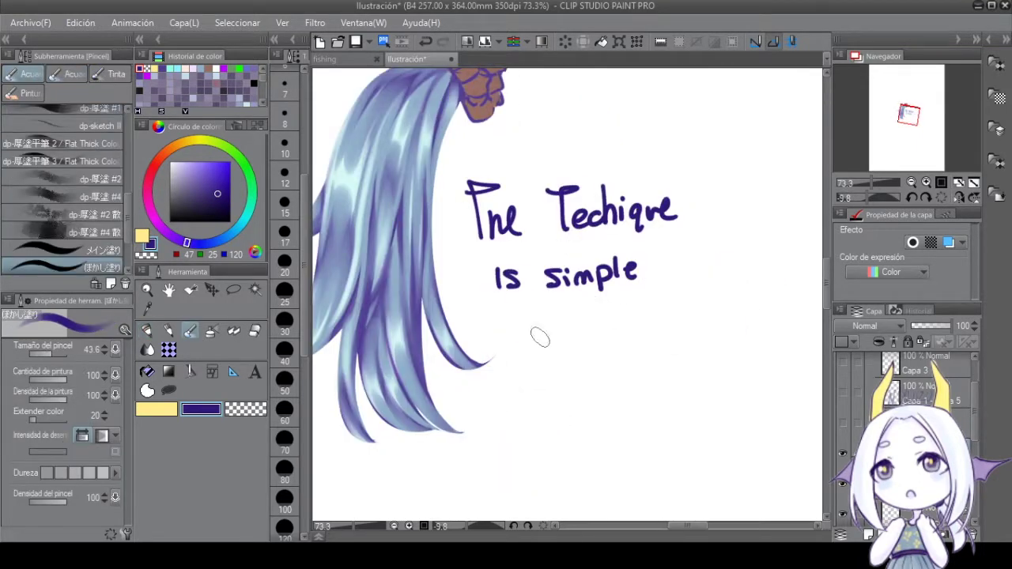
drag(527, 321, 523, 364)
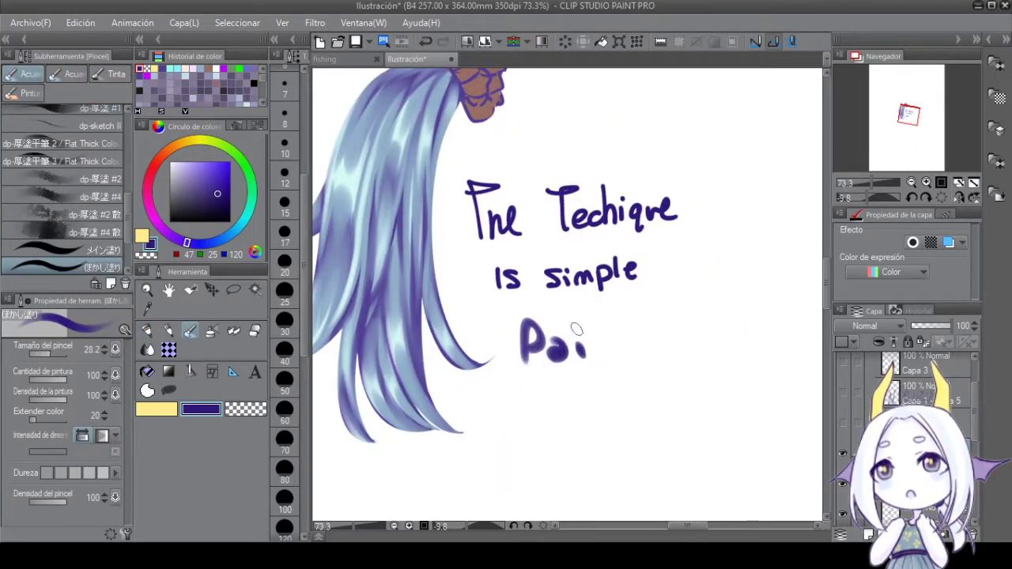
scroll(560, 332, down, 2)
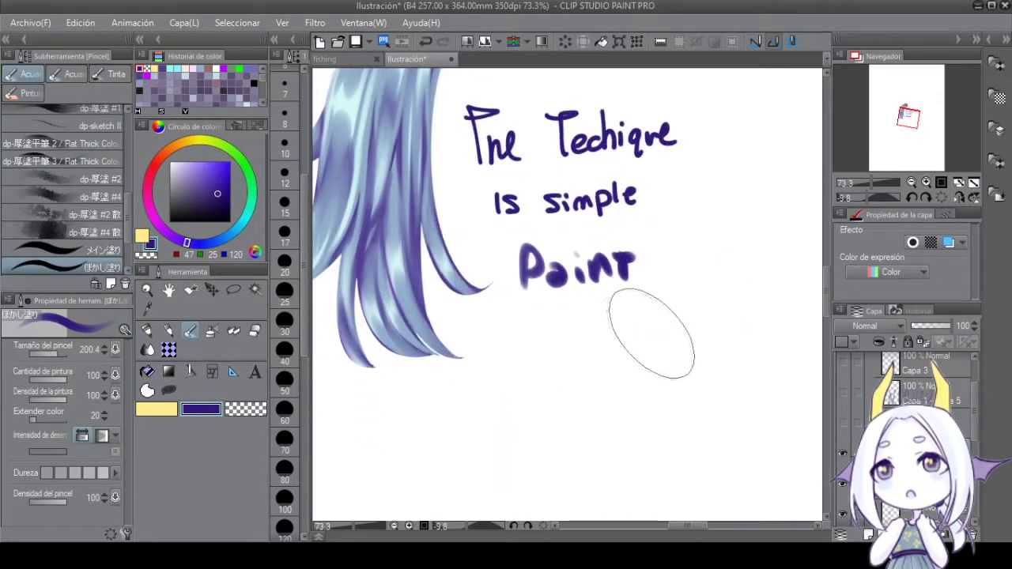
drag(644, 335, 467, 470)
Handwrite "delete With Transparent color." below the purple band and draw a small arrow beside the band.
scroll(585, 265, down, 2)
mouse_move(542, 373)
mouse_down()
mouse_move(578, 398)
mouse_move(558, 419)
mouse_move(569, 450)
mouse_up()
drag(575, 437, 658, 401)
drag(666, 408, 681, 414)
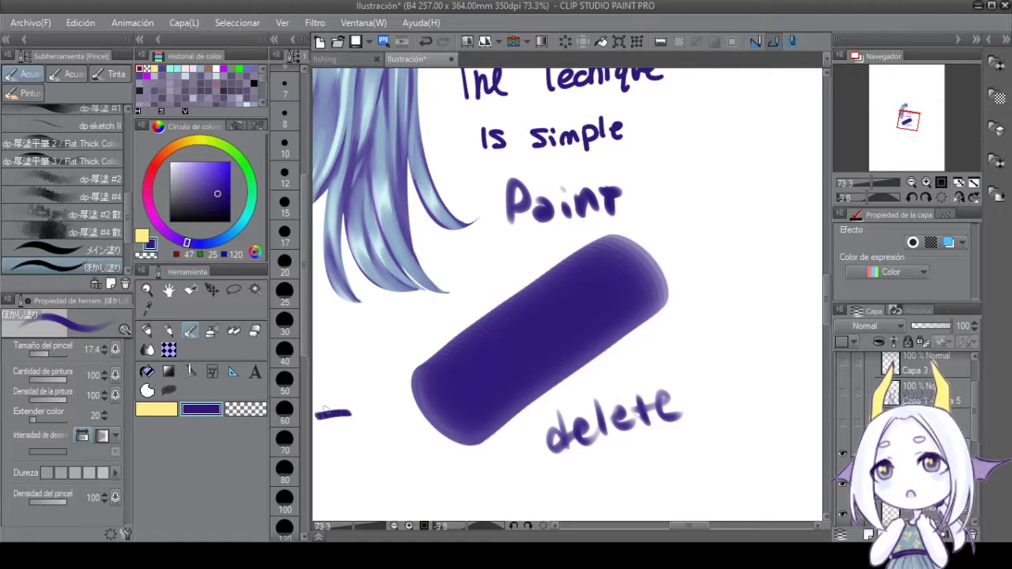
key(p)
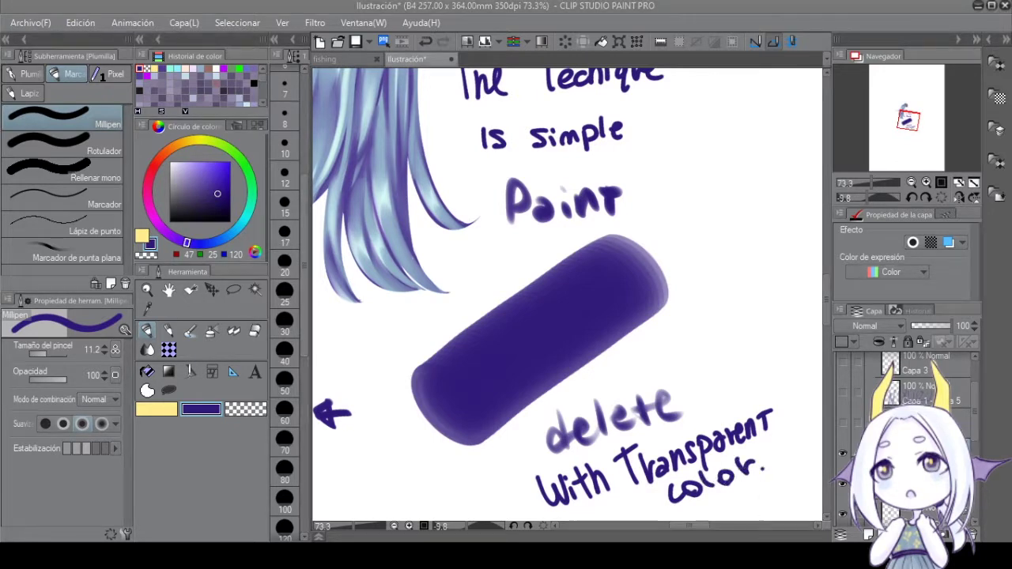
Erase tapered streaks into both ends of the dark purple band with the soft blending brush, using transparent colour at size about 64.5.
scroll(568, 298, left, 2)
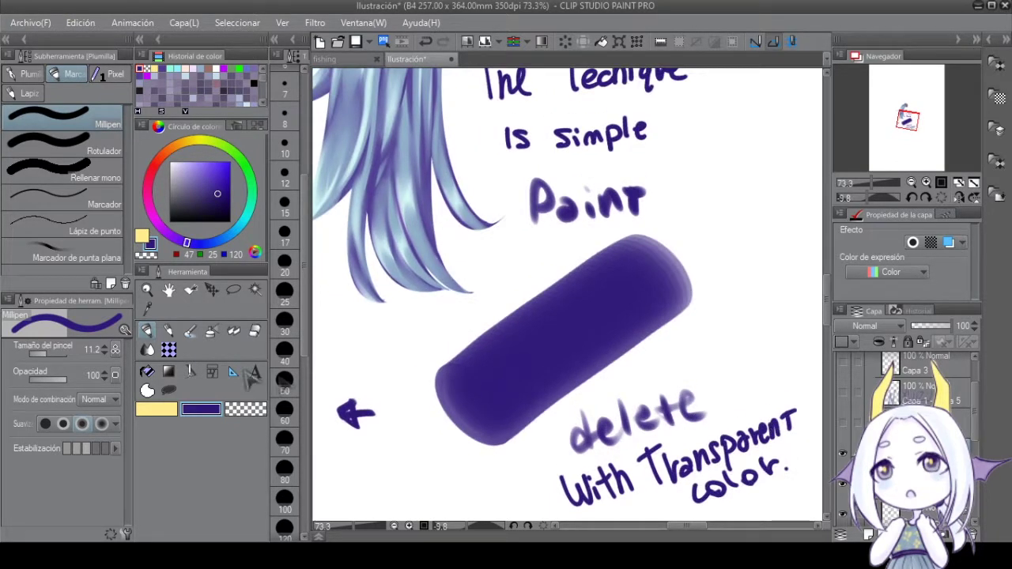
click(190, 330)
key(bracketright)
key(bracketright)
key(bracketright)
key(bracketright)
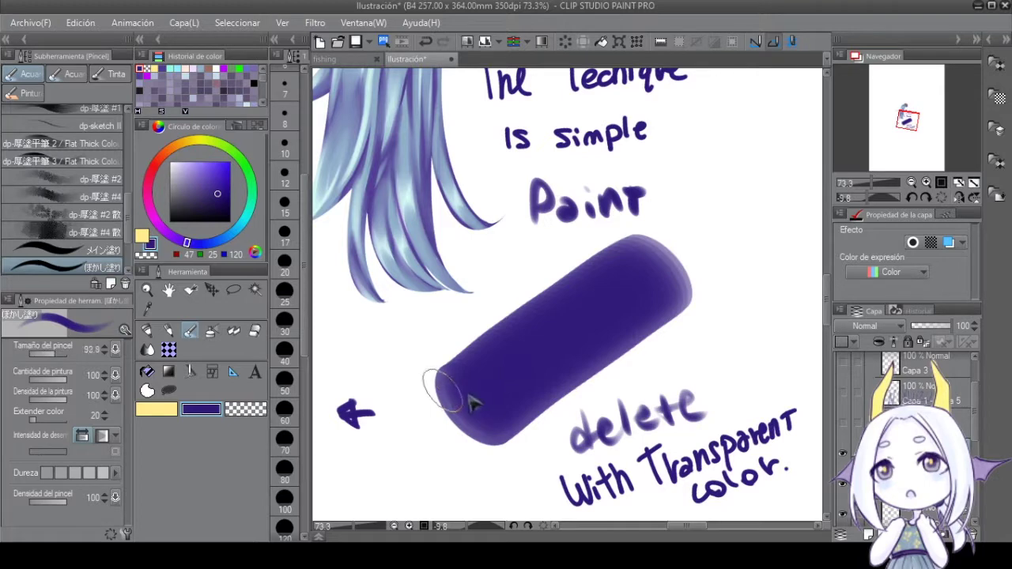
key(c)
drag(407, 390, 486, 360)
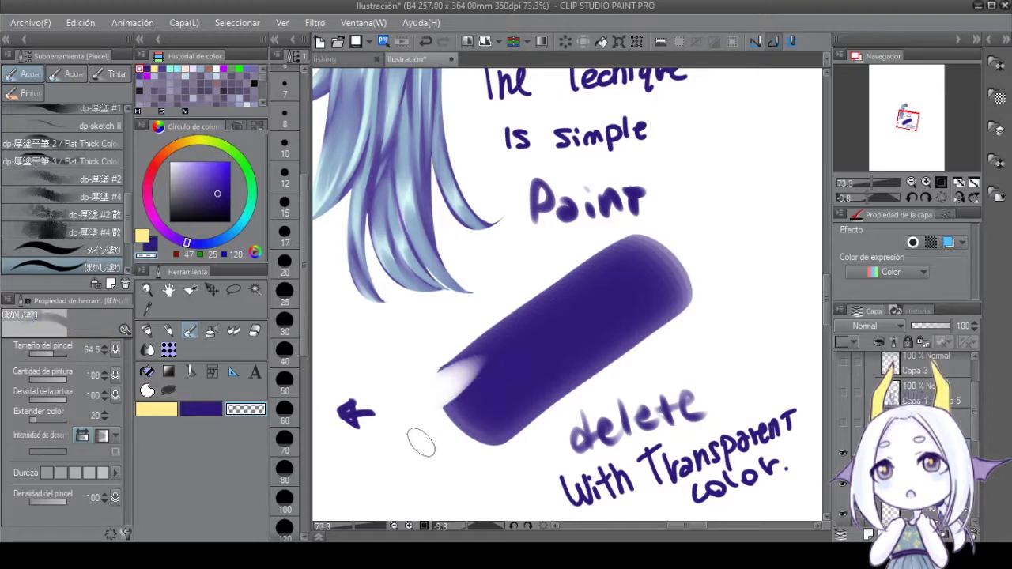
drag(722, 228, 491, 359)
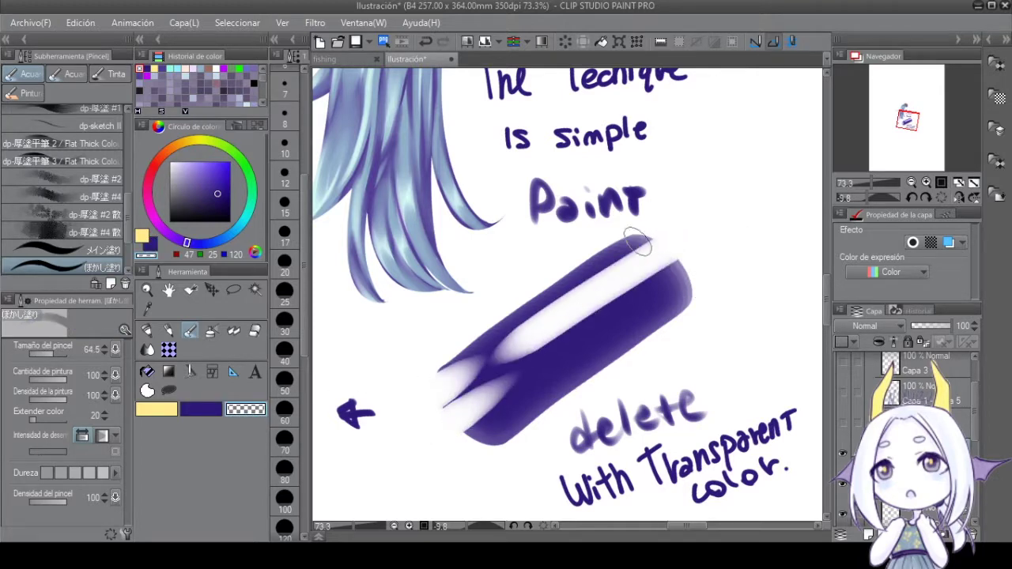
drag(638, 243, 388, 389)
drag(707, 249, 464, 469)
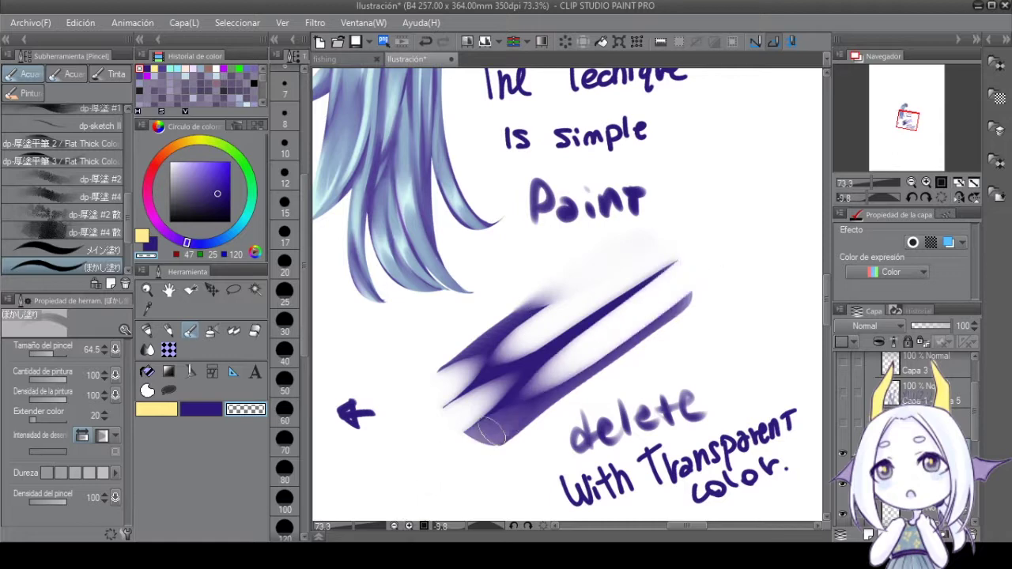
Erase more of the purple band's ends and edges with transparent colour, enlarging the brush to about 95, leaving soft pointed zigzag shapes.
drag(712, 226, 526, 356)
drag(719, 280, 484, 451)
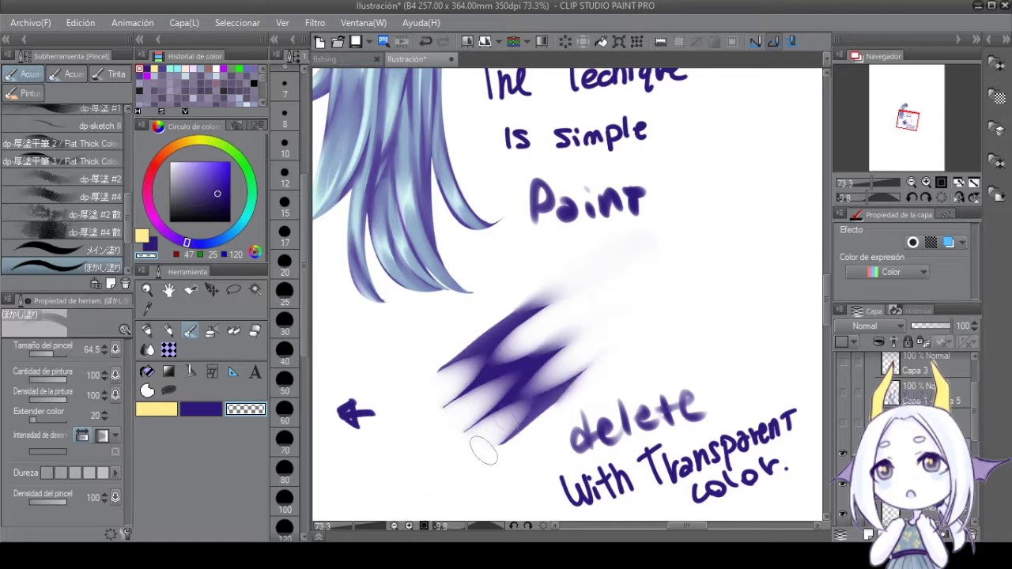
drag(599, 261, 475, 364)
drag(402, 429, 561, 325)
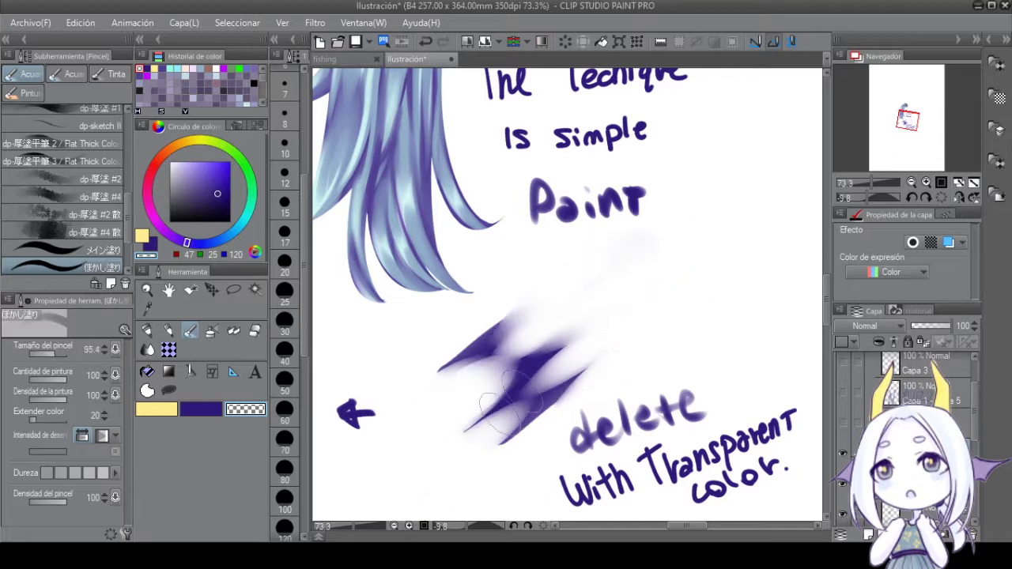
drag(651, 334, 497, 429)
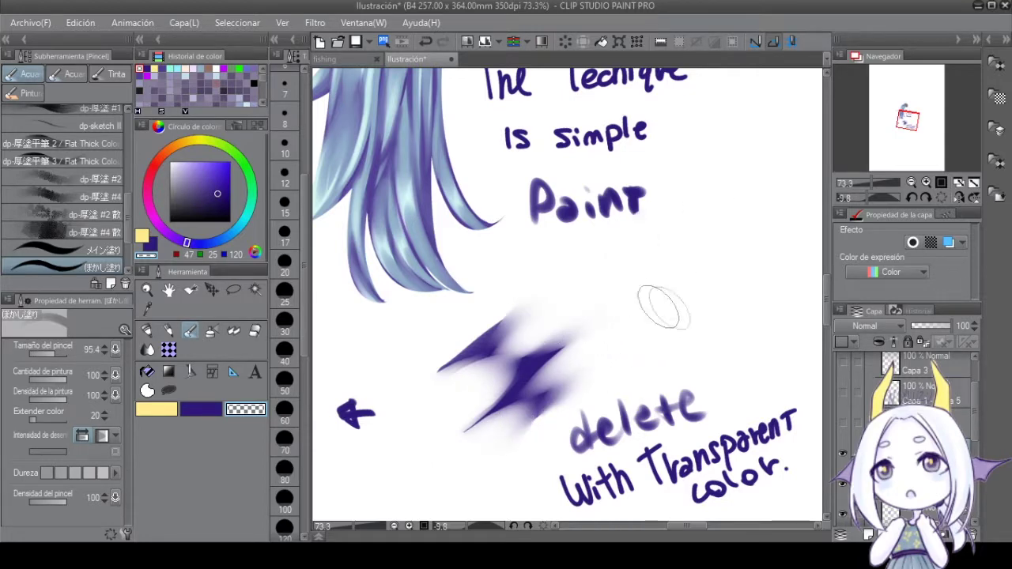
drag(663, 307, 603, 335)
Paint a thick curved dark purple lock beside the handwritten notes with the soft blending brush, undoing the unwanted strokes.
key(c)
drag(678, 237, 617, 355)
mouse_move(609, 427)
mouse_down()
mouse_move(694, 227)
mouse_move(694, 355)
mouse_up()
key(ctrl+z)
key(ctrl+z)
key(x)
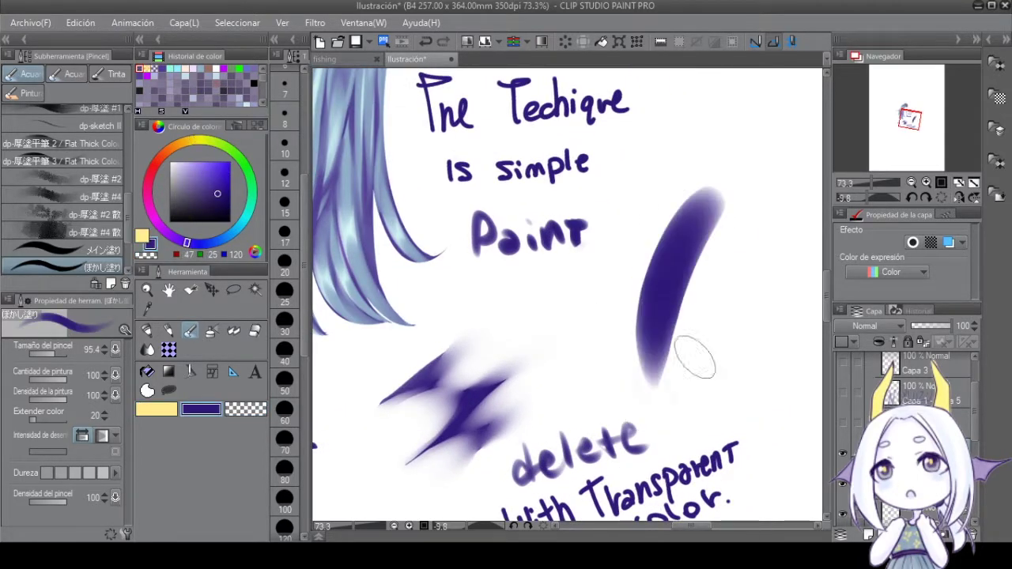
Paint a light yellow highlight over the curved purple lock with a slightly smaller brush, redoing the first stroke.
key(x)
drag(705, 210, 689, 248)
key(ctrl+z)
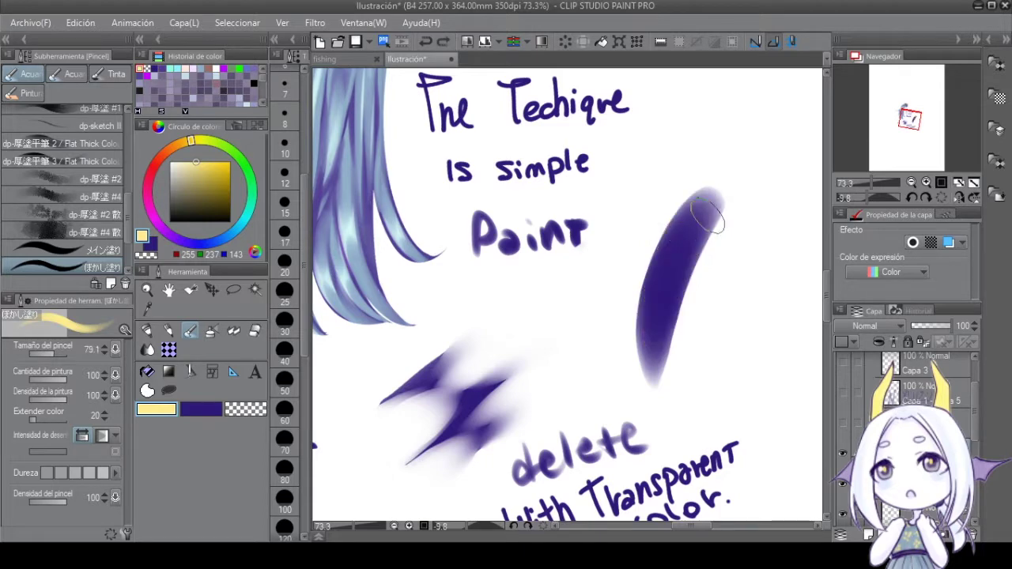
mouse_move(708, 213)
mouse_down()
mouse_move(668, 305)
mouse_move(663, 298)
mouse_move(650, 388)
mouse_up()
Paint dark purple back over the middle and inner edge of the yellow highlight, extending the lock into a tapered tip.
key(x)
key(ctrl+z)
mouse_move(669, 293)
mouse_down()
mouse_move(649, 391)
mouse_move(657, 435)
mouse_up()
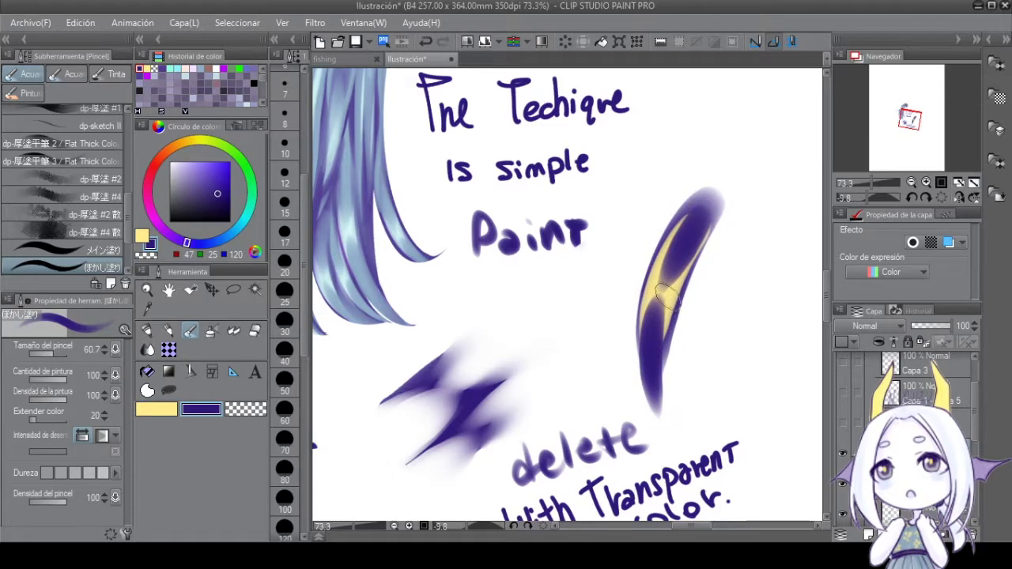
drag(667, 294, 658, 326)
drag(708, 229, 663, 443)
key(x)
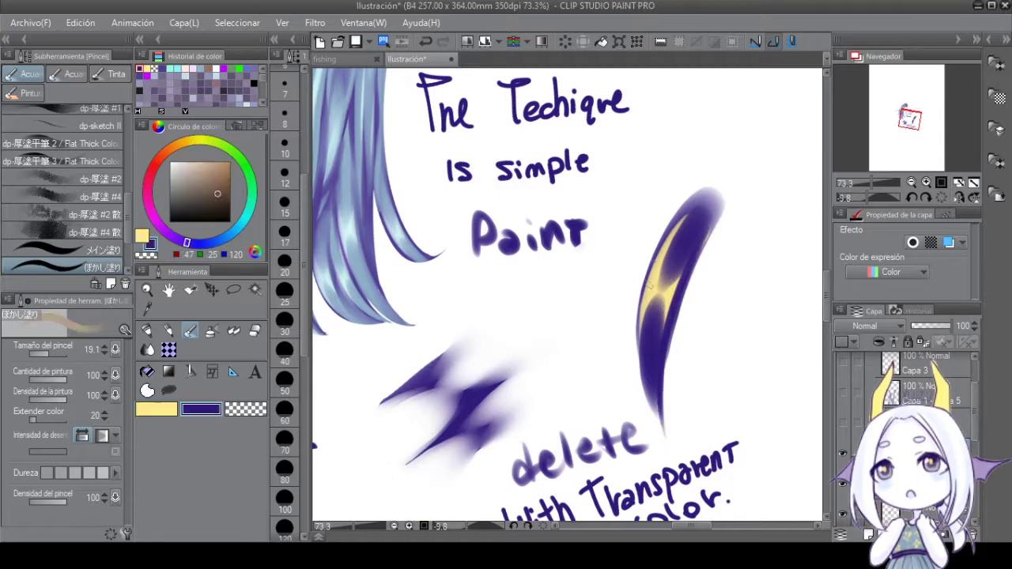
Paint a thin dark purple side strand along the lock's outer left curve with the brush at about 19.
drag(664, 233, 625, 379)
key(ctrl+z)
mouse_move(644, 300)
mouse_down()
mouse_move(629, 396)
mouse_move(644, 400)
mouse_up()
key(x)
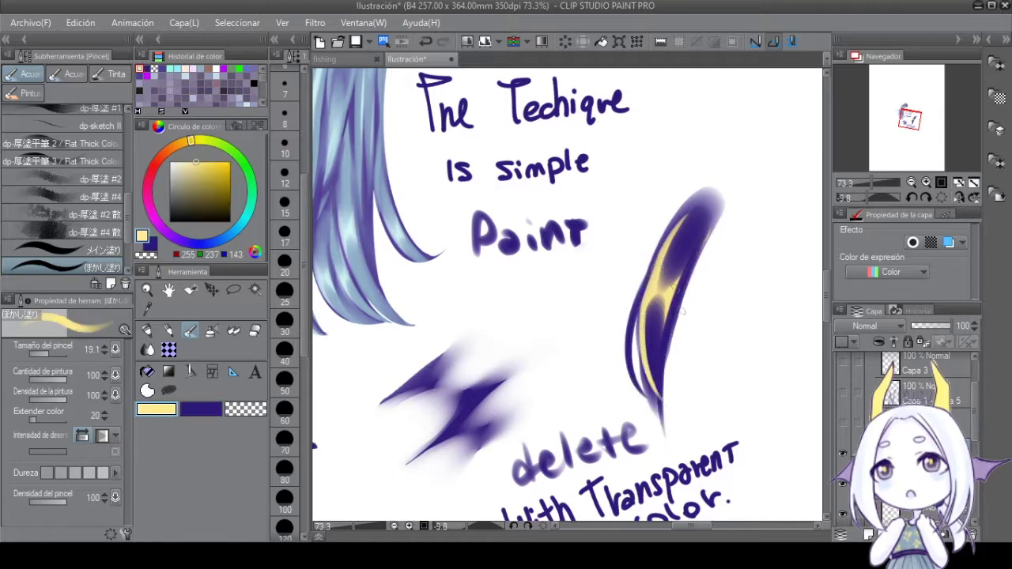
Paint a yellow highlight down the lock's left side strand, undoing and redrawing it, and check the shape in mirrored view.
drag(676, 238, 633, 372)
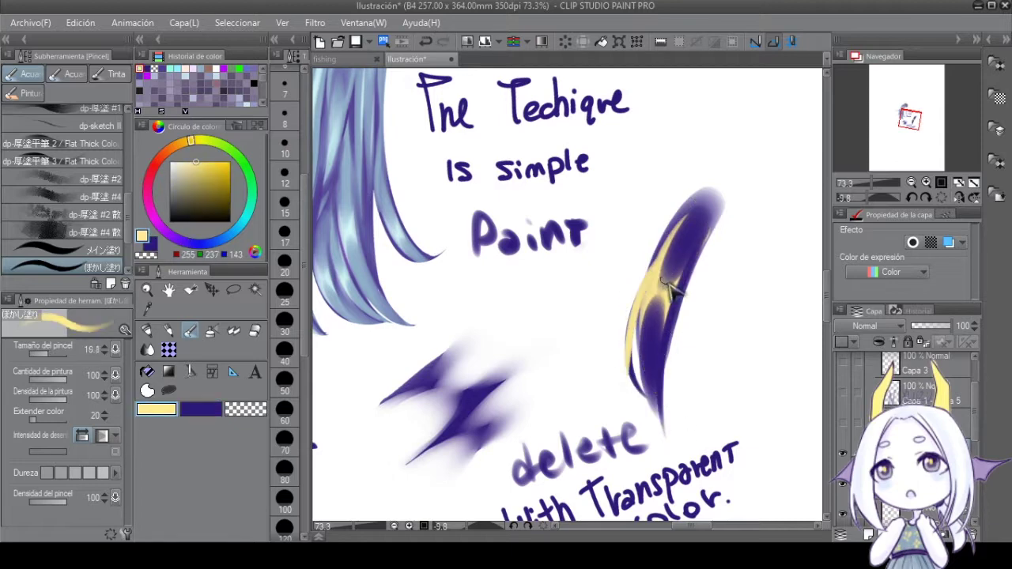
key(ctrl+z)
drag(687, 204, 644, 304)
key(ctrl+z)
mouse_move(688, 202)
mouse_down()
mouse_move(648, 282)
mouse_move(631, 378)
mouse_up()
key(ctrl+z)
drag(647, 286, 633, 378)
key(h)
key(h)
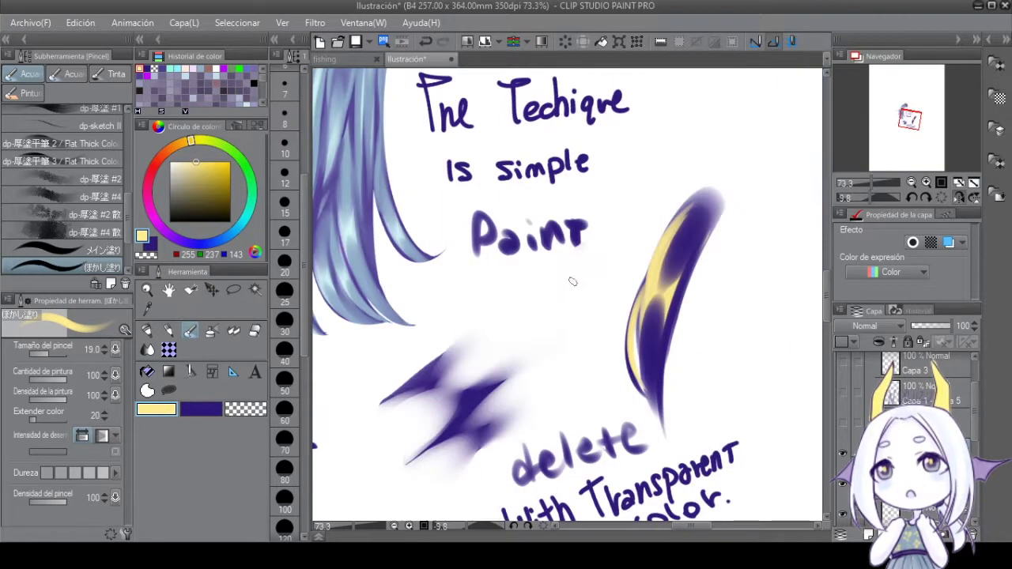
Mirror the canvas view, add a thin yellow highlight and dark purple strand along the lock's opposite edge, and restore the view.
key(h)
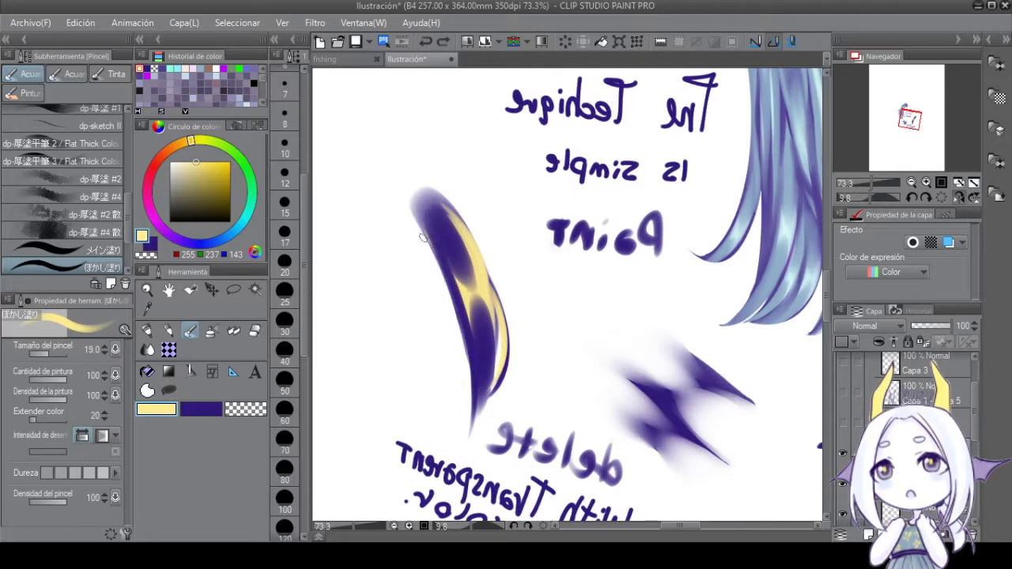
key(x)
drag(433, 263, 455, 405)
key(ctrl+z)
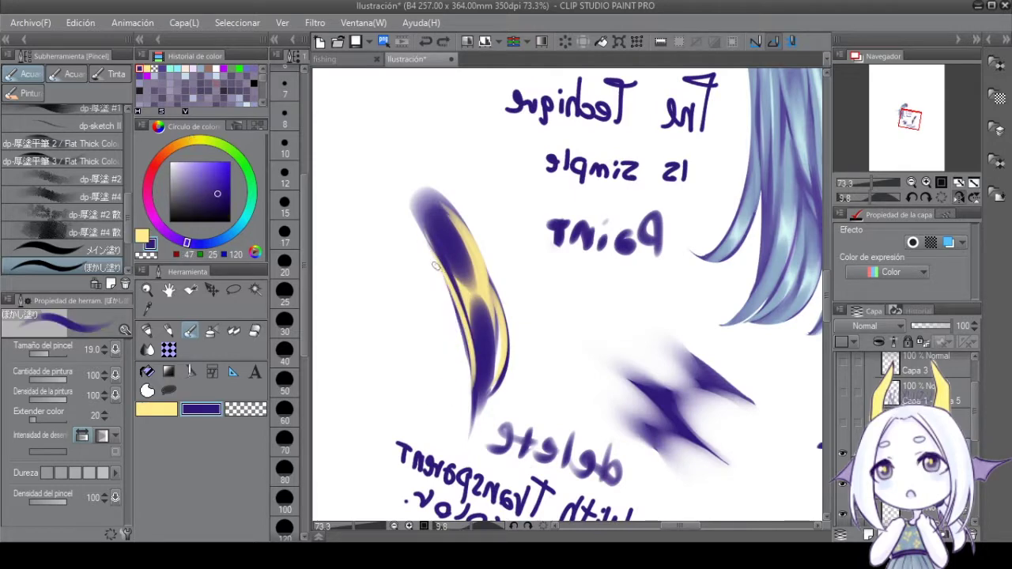
drag(433, 262, 455, 397)
key(h)
key(x)
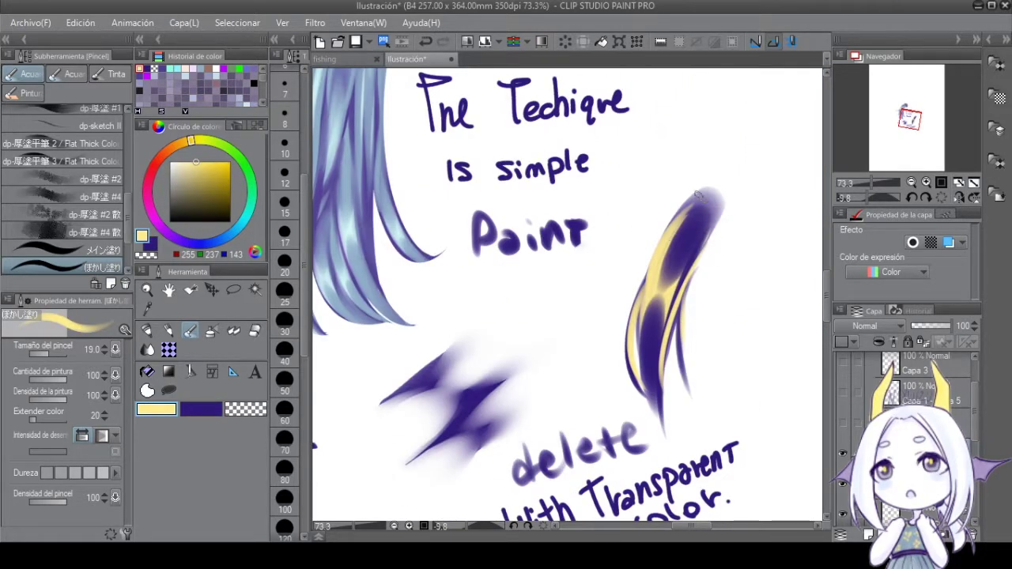
Refine the lock's left edge and tip in dark purple, reduce the brush to about 8.2 and draw fine loose strands.
key(x)
key(ctrl+z)
mouse_move(700, 191)
mouse_down()
mouse_move(664, 254)
mouse_move(640, 400)
mouse_up()
key(x)
key(x)
key(h)
key(h)
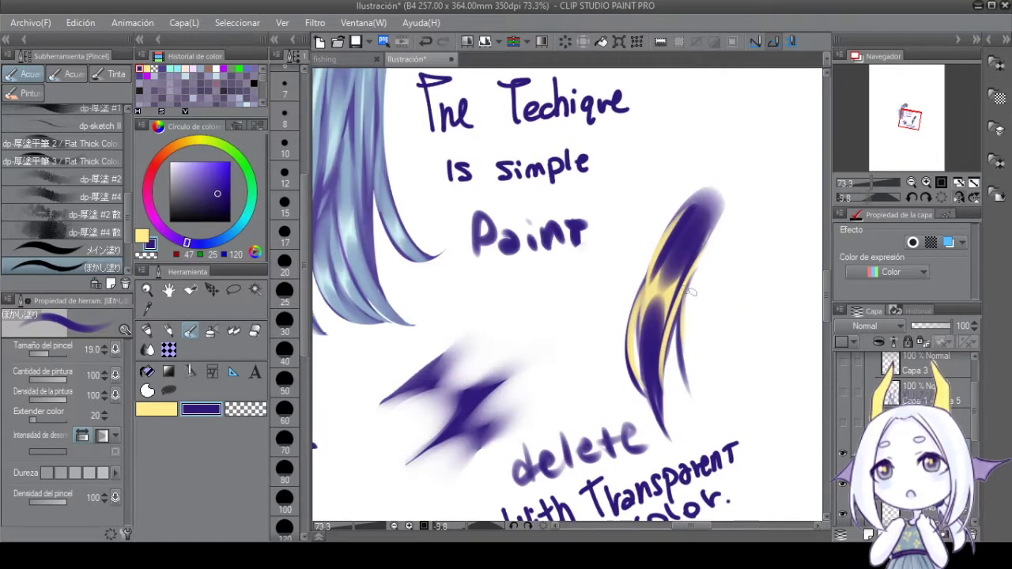
key(bracketleft)
key(bracketleft)
key(bracketleft)
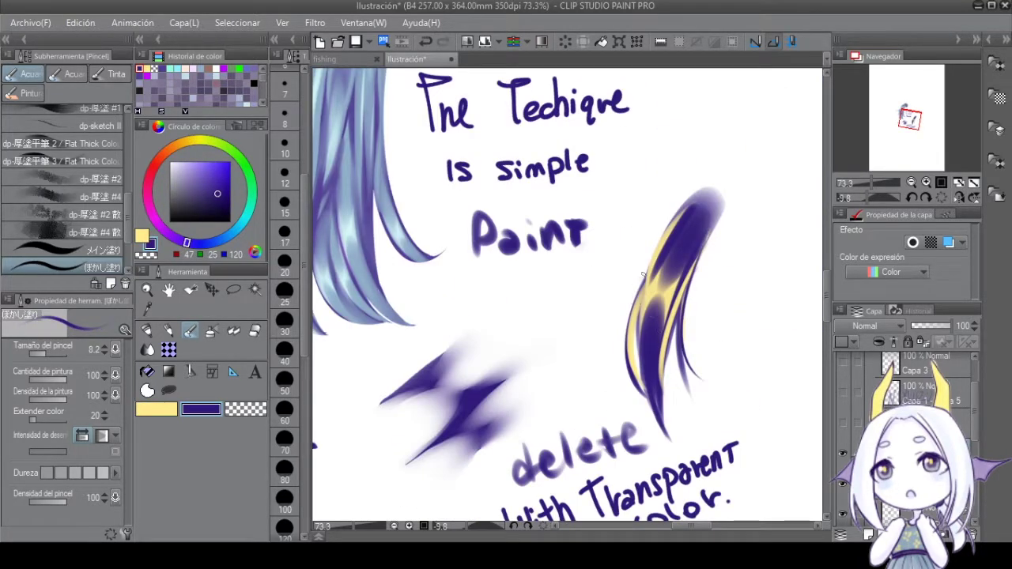
Handwrite "Remember your fair share of loose hair strands" in dark purple beside the ponytail and underline "strands" twice.
scroll(708, 348, down, 2)
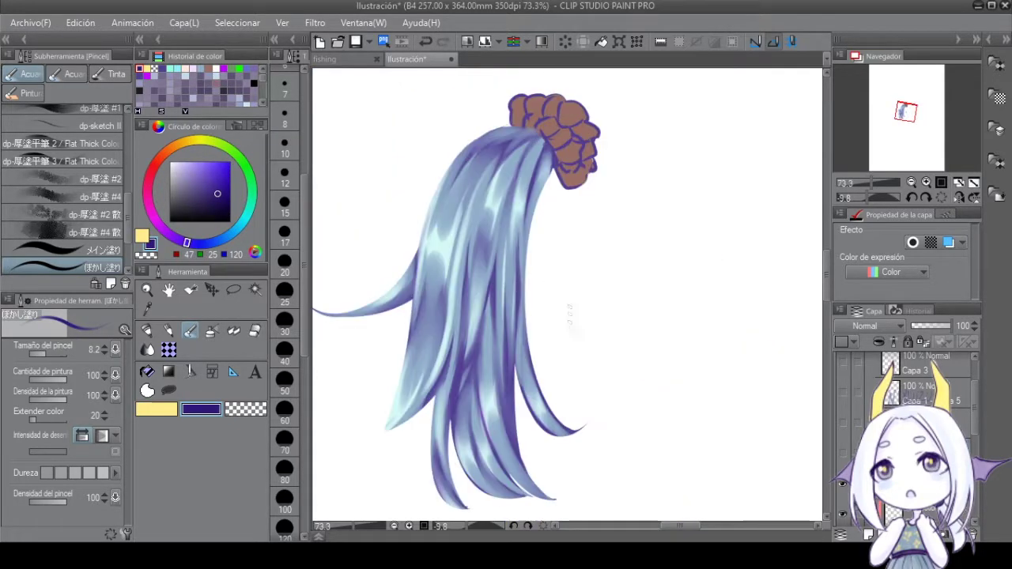
mouse_move(572, 301)
mouse_down()
mouse_move(646, 305)
mouse_move(757, 288)
mouse_up()
mouse_move(593, 355)
mouse_down()
mouse_move(625, 370)
mouse_move(713, 347)
mouse_up()
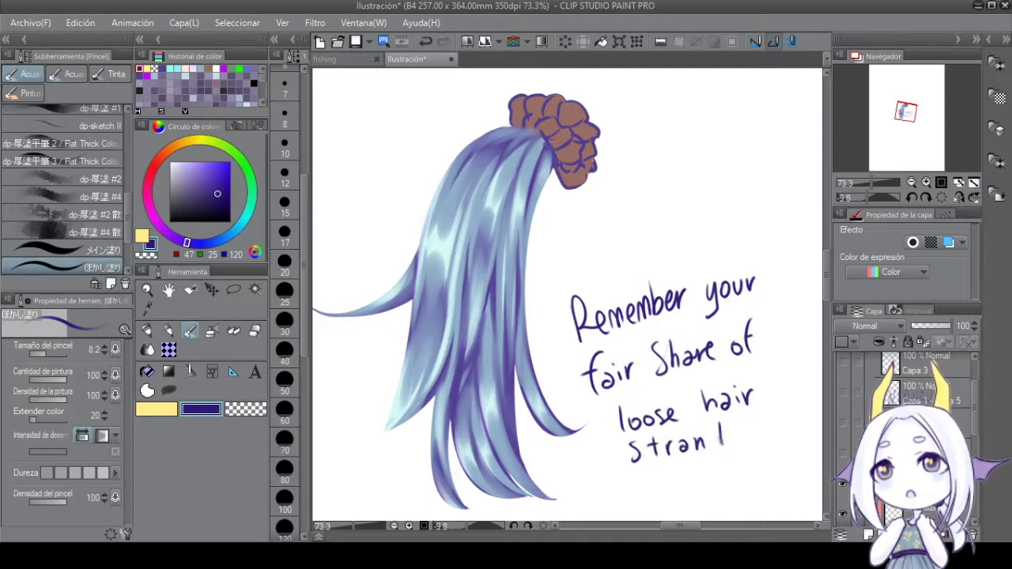
drag(716, 434, 740, 447)
drag(616, 474, 744, 456)
Sample light blue and blue-grey tones from the ponytail and paint fine loose strands along its left and right edges.
drag(553, 316, 595, 294)
alt+click(459, 231)
drag(459, 237, 437, 348)
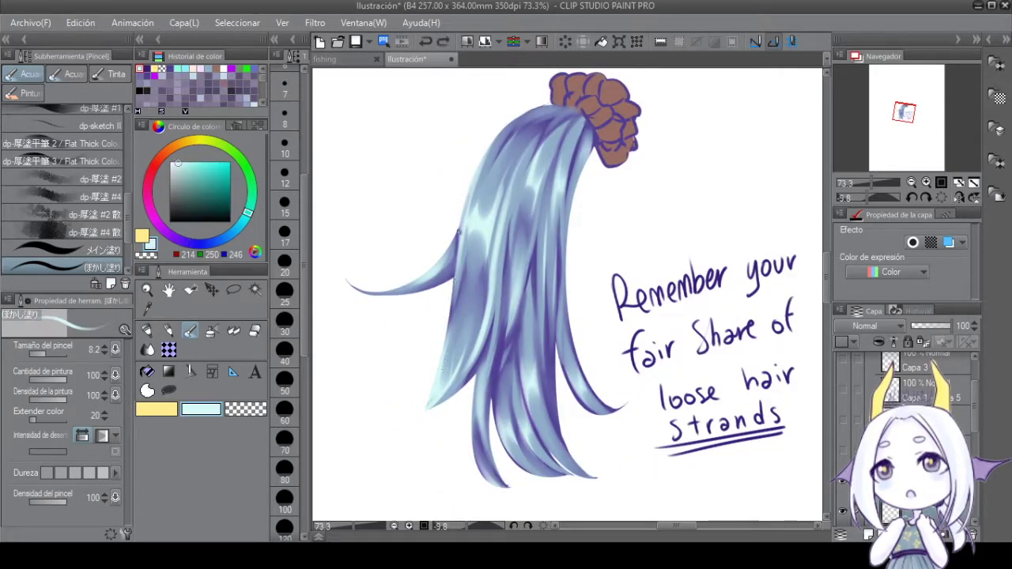
drag(487, 266, 495, 365)
alt+click(576, 202)
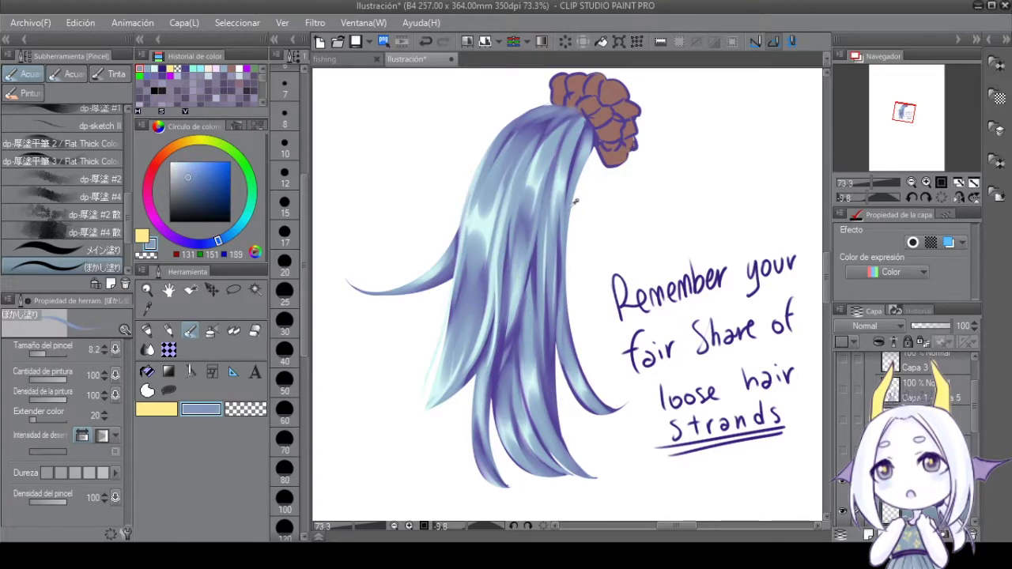
drag(590, 152, 583, 188)
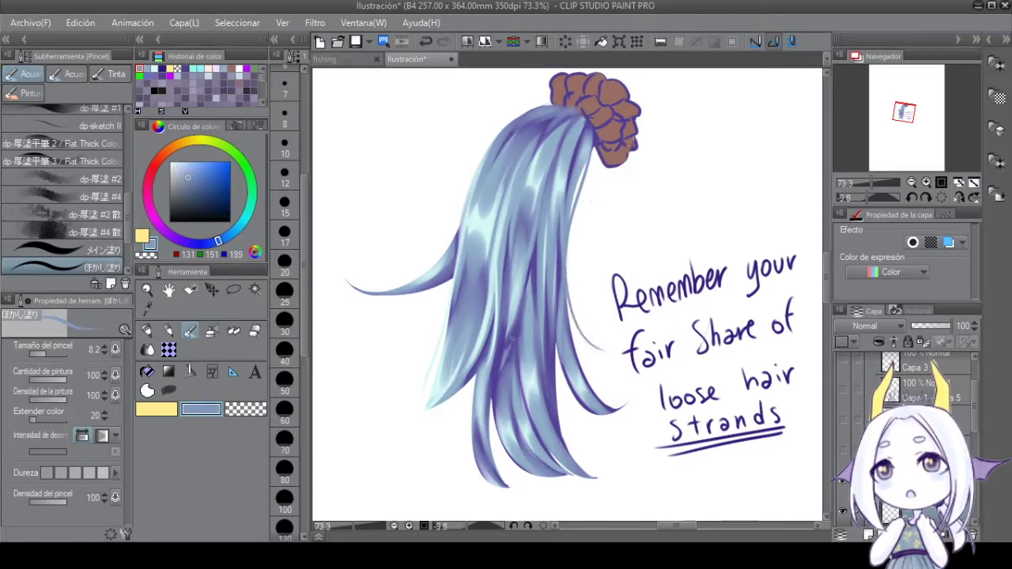
Sample purple tones from the hair and add fine loose strands beneath the outer curled lock and around the lower tips.
alt+click(361, 287)
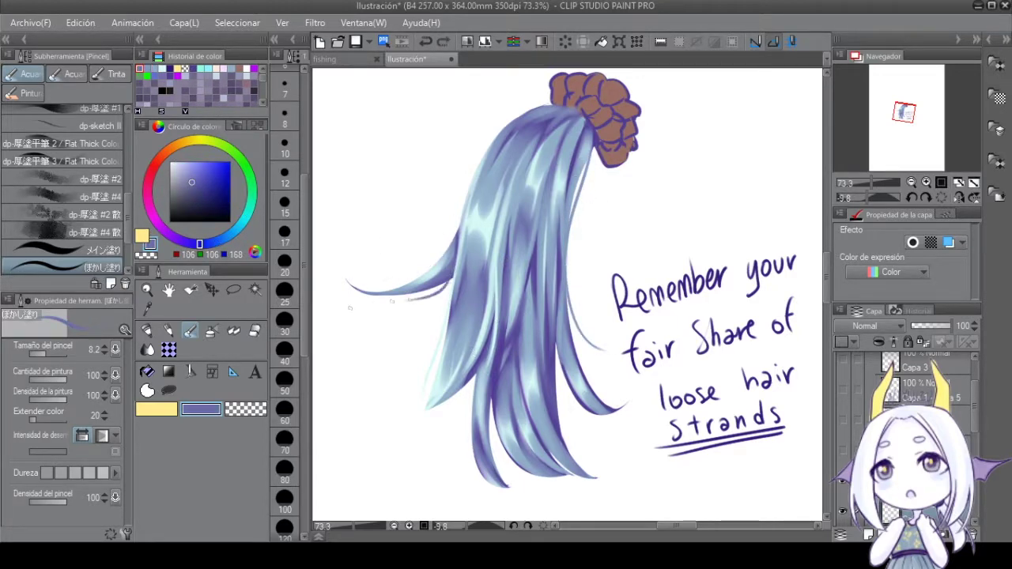
alt+click(465, 420)
alt+click(503, 421)
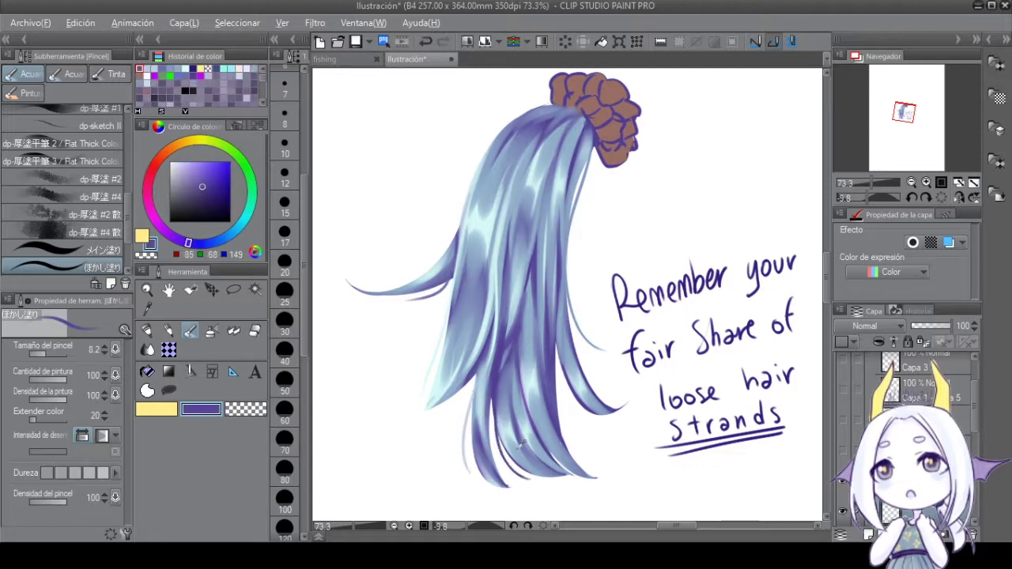
alt+click(579, 452)
alt+click(575, 431)
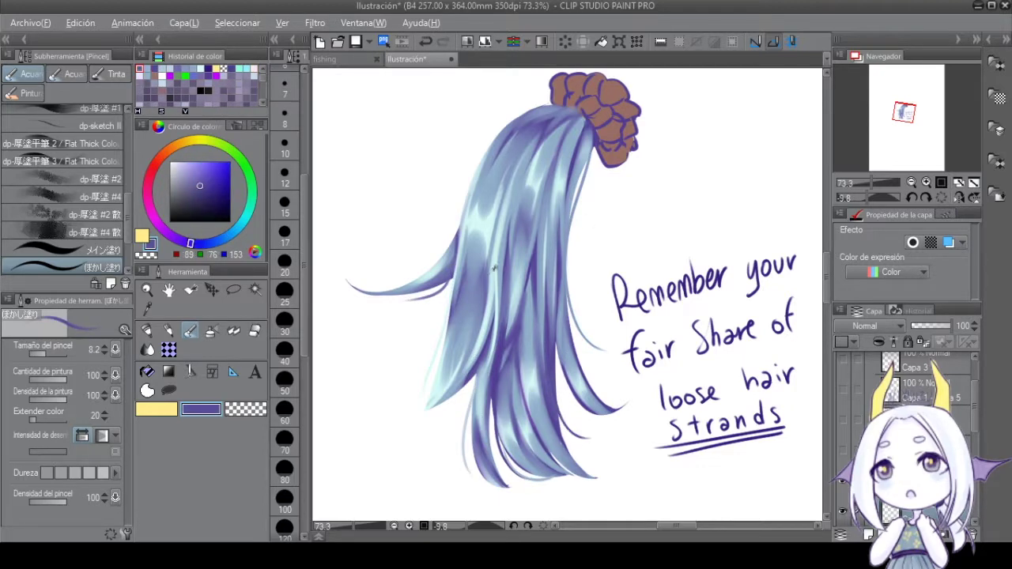
Sample light blue and purple hair tones and paint fine strands over the middle locks and along the ponytail's upper outer edge.
alt+click(492, 204)
drag(458, 242, 440, 345)
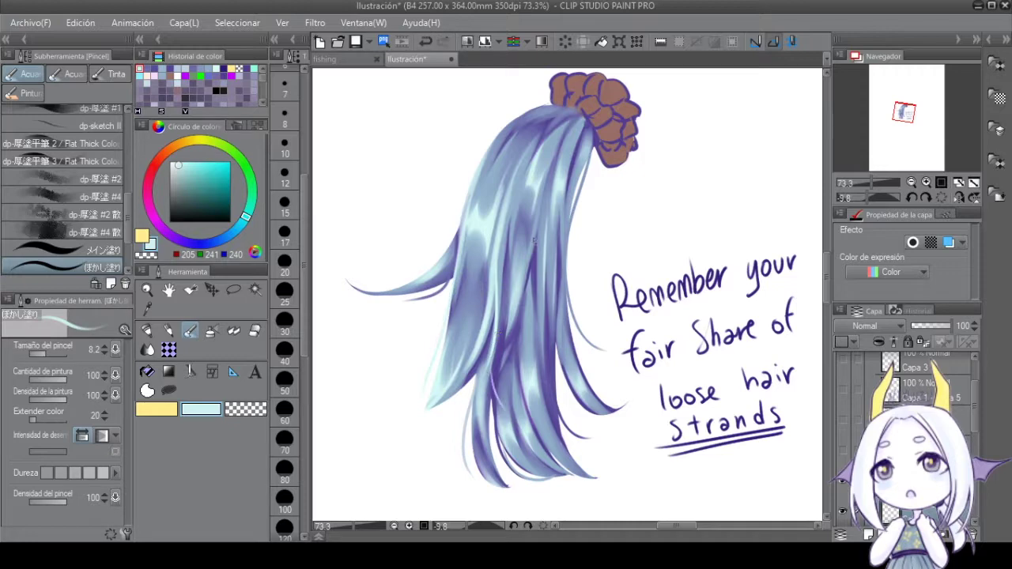
alt+click(496, 204)
drag(474, 198, 495, 135)
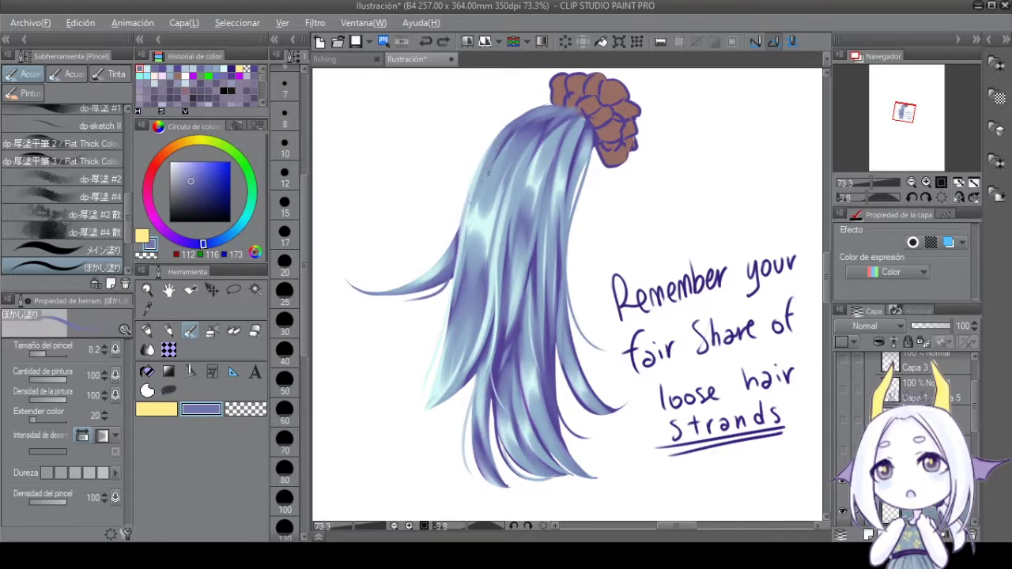
alt+click(481, 145)
alt+click(473, 175)
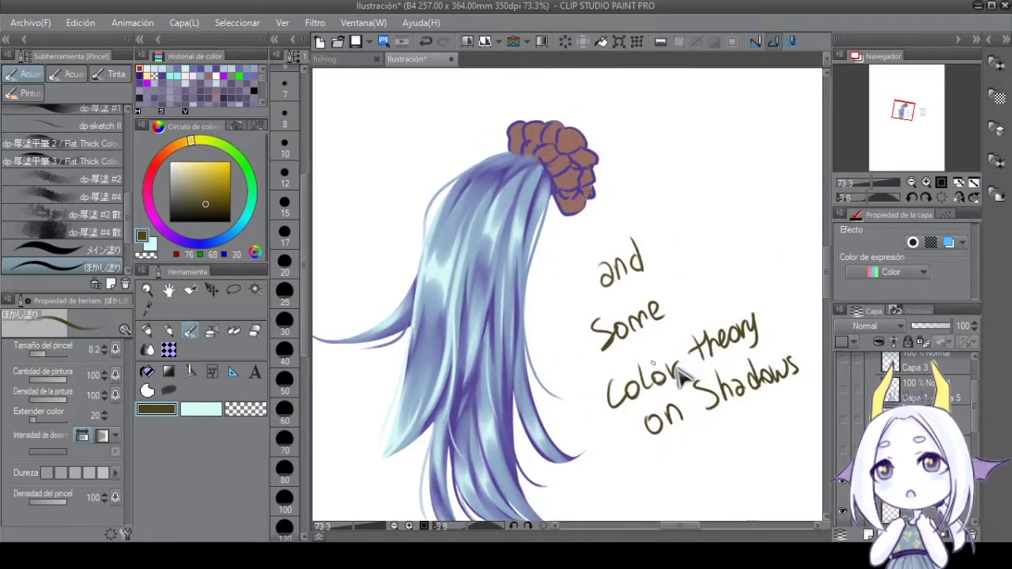
drag(716, 328, 690, 342)
key(ctrl+z)
scroll(686, 340, down, 2)
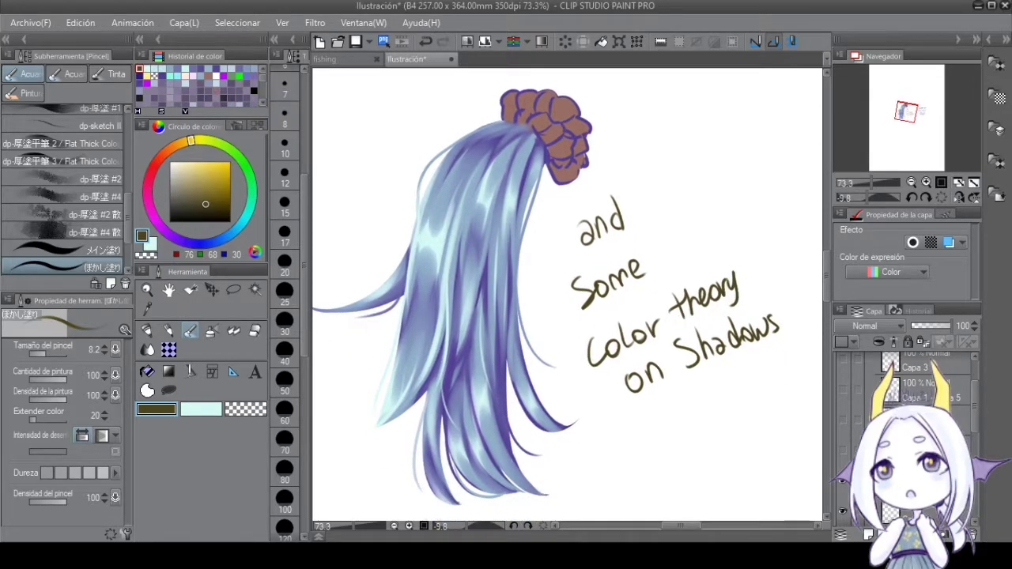
Set the secondary colour to bright green and handwrite "and lights." in dark olive below the colour theory note with the Millipen.
scroll(906, 388, up, 3)
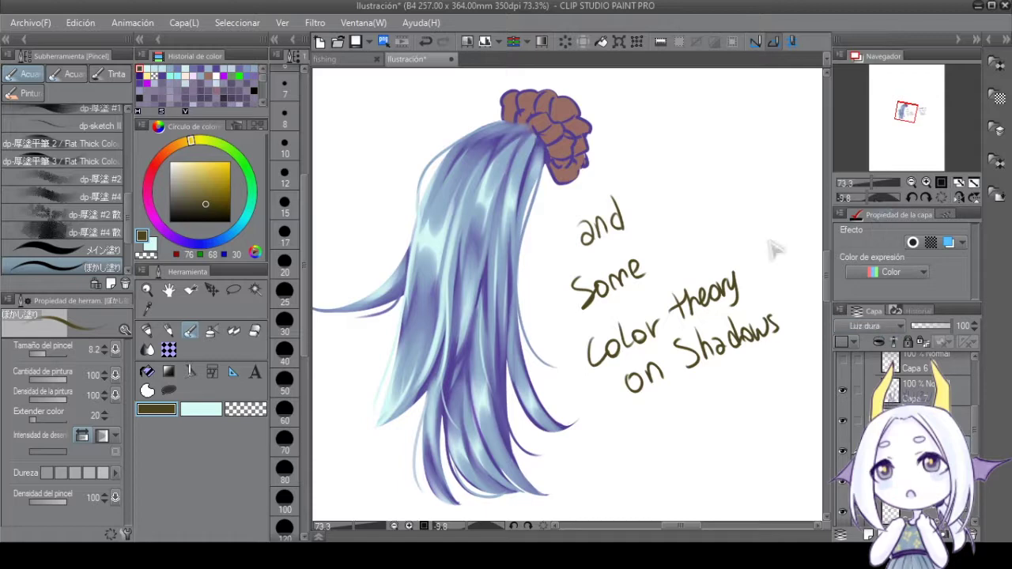
click(211, 330)
drag(247, 169, 207, 245)
click(227, 174)
drag(244, 203, 253, 189)
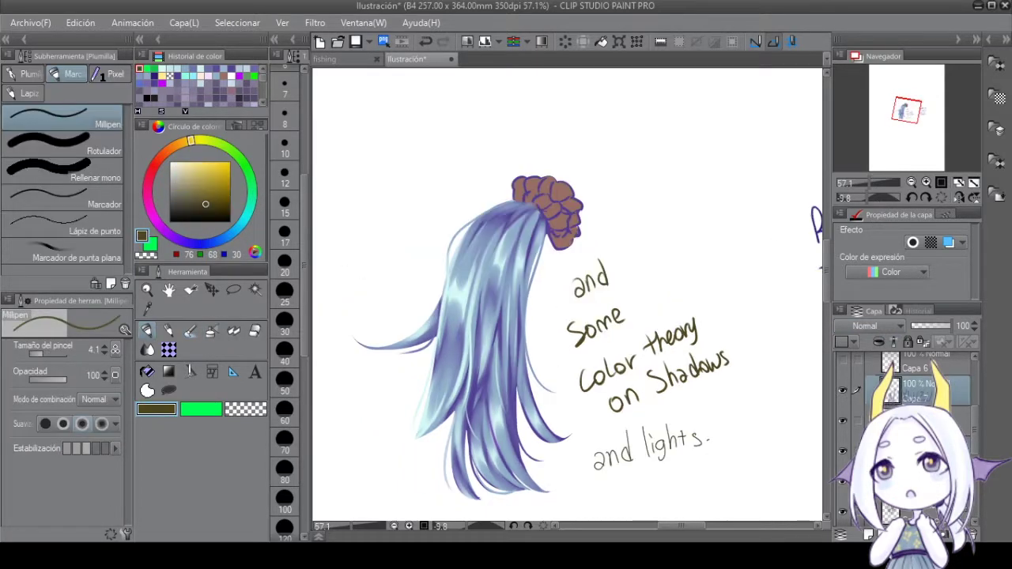
Try blue and light pink-violet glows over the ponytail's upper half with the Suave airbrush on the Sobreexponer (brillo) layer.
click(853, 431)
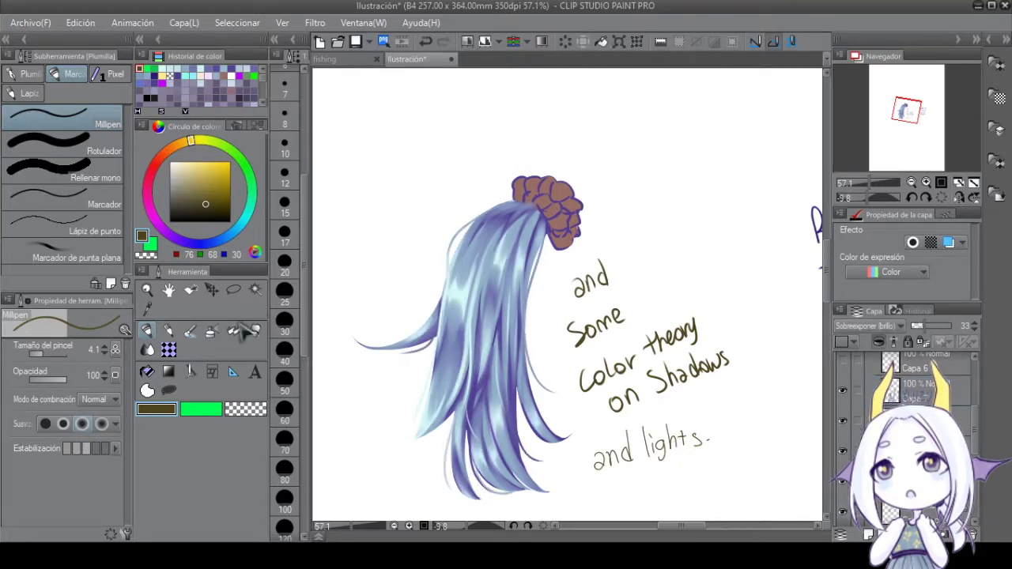
click(210, 330)
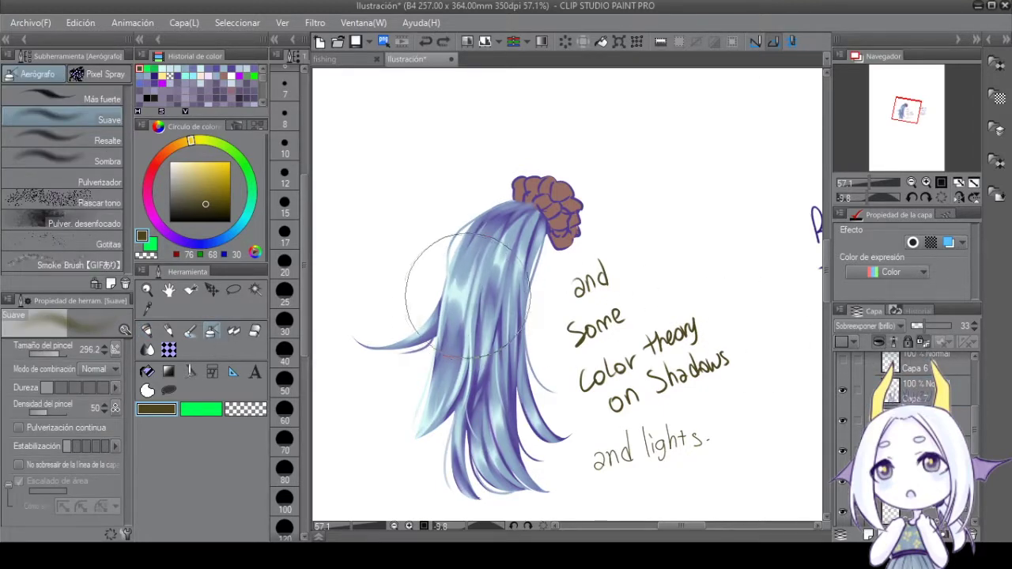
key(x)
click(215, 241)
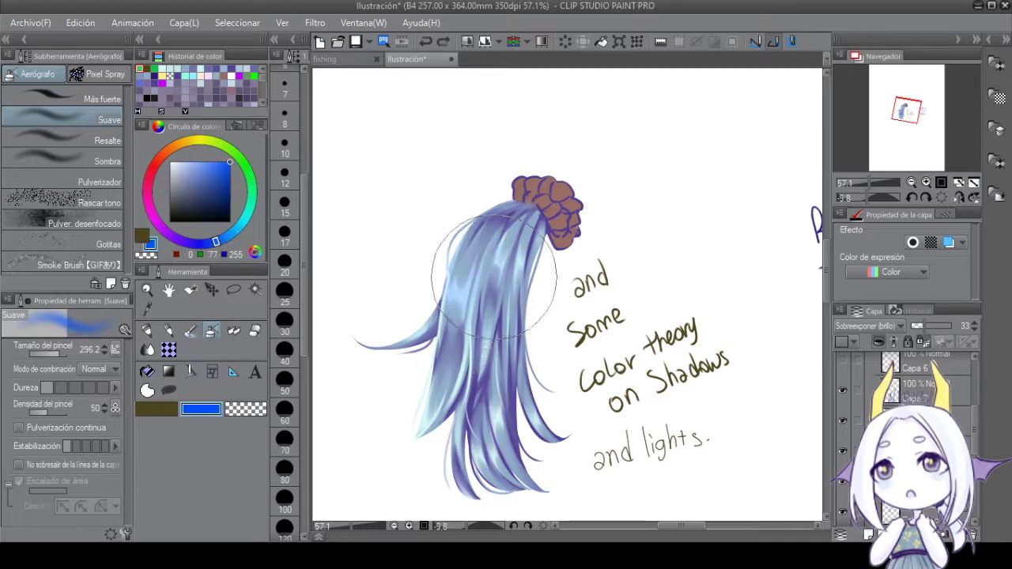
click(494, 276)
click(197, 162)
click(159, 226)
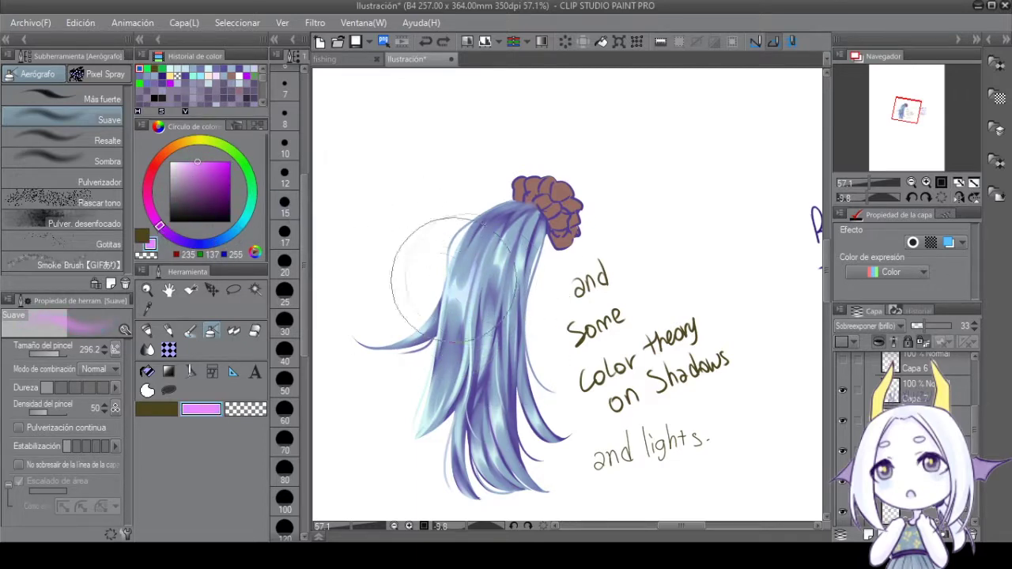
drag(431, 273, 544, 316)
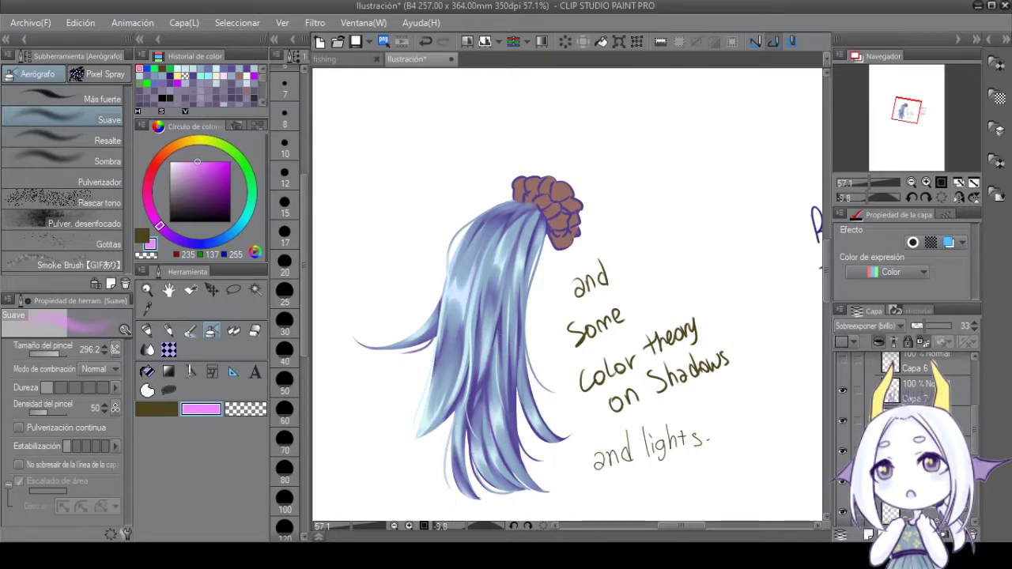
On the Luz dura layer, airbrush light pink-violet over the ponytail's lower tips and its top near the hair tie.
click(910, 512)
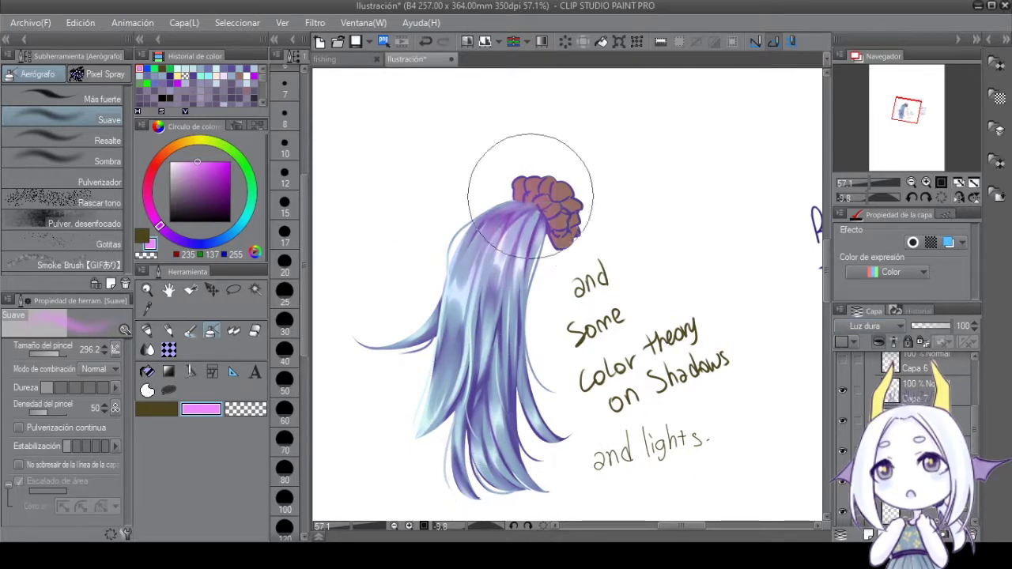
drag(508, 185, 625, 261)
key(ctrl+z)
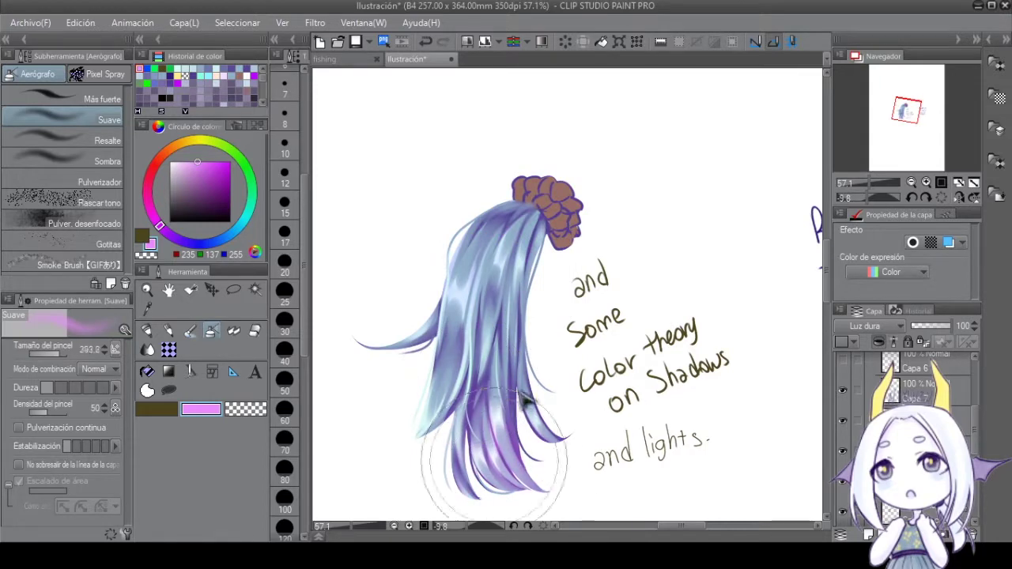
mouse_move(491, 475)
mouse_down()
mouse_move(427, 372)
mouse_move(427, 443)
mouse_up()
alt+click(473, 356)
key(bracketleft)
key(bracketleft)
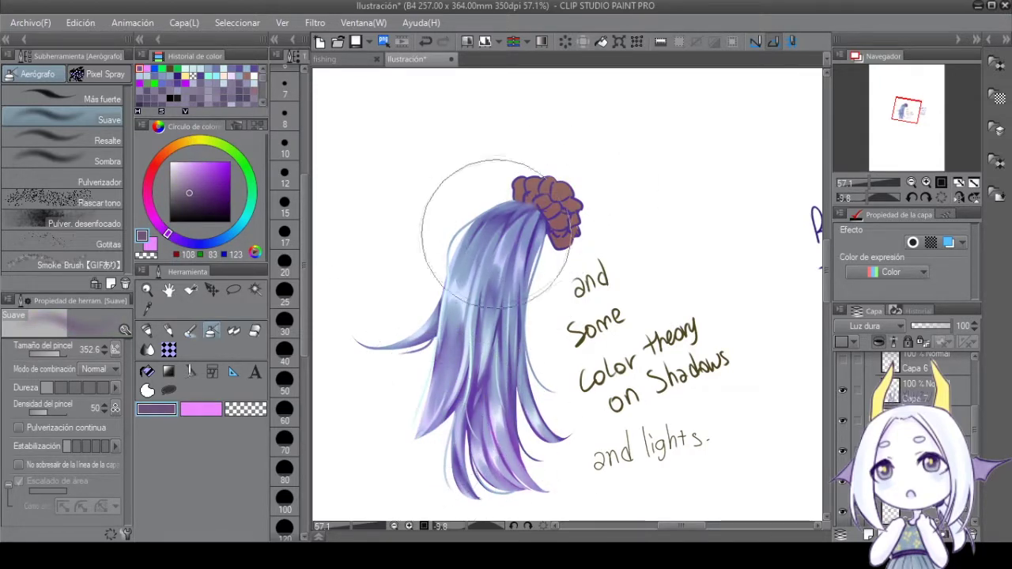
drag(475, 192, 501, 255)
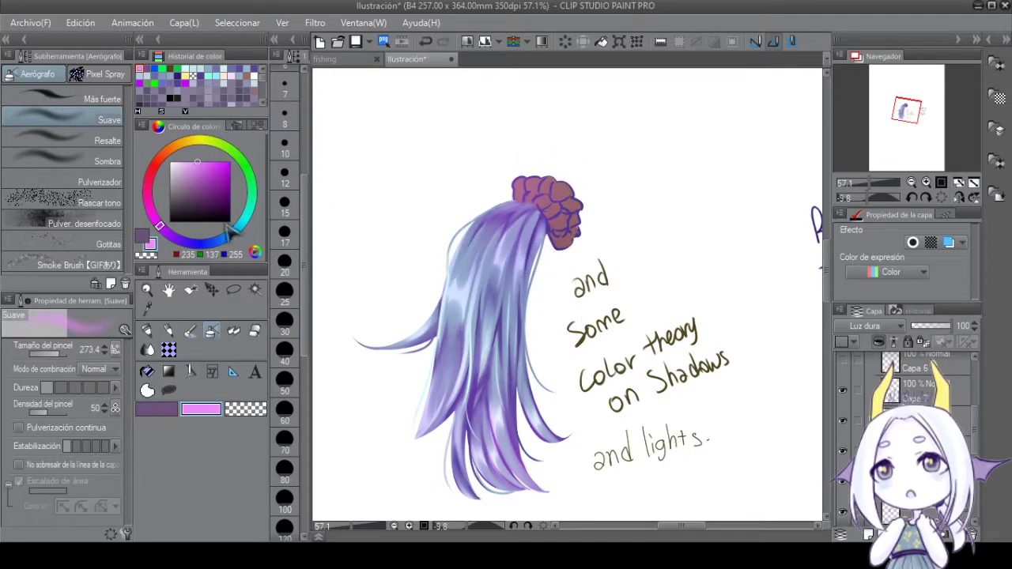
Choose light blue (118, 231, 255) and airbrush it down the ponytail from the top to the lower tips.
click(239, 227)
click(197, 162)
click(202, 162)
mouse_move(443, 332)
mouse_down()
mouse_move(418, 282)
mouse_move(474, 379)
mouse_up()
key(ctrl+z)
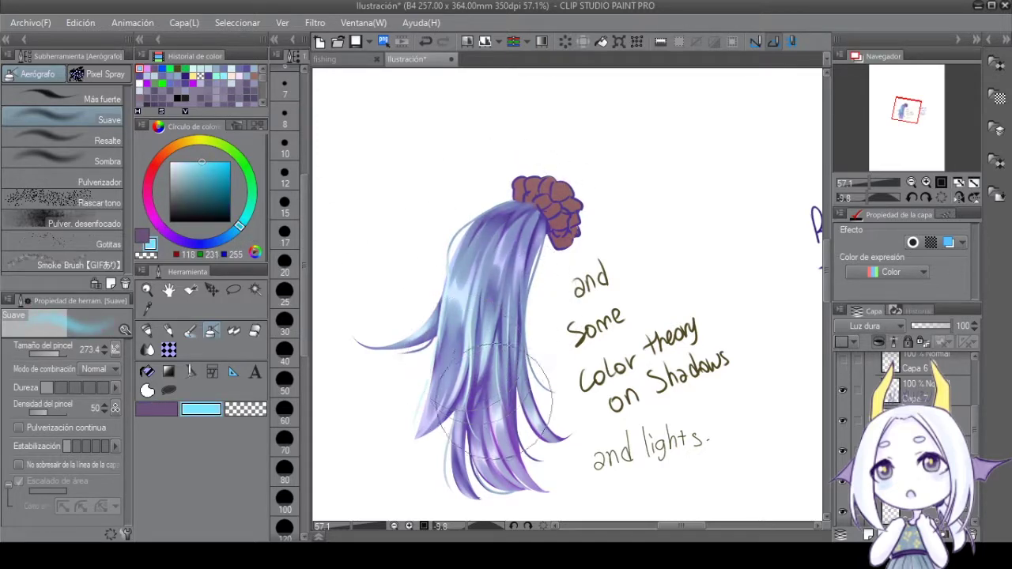
mouse_move(482, 229)
mouse_down()
mouse_move(506, 266)
mouse_move(463, 182)
mouse_move(416, 379)
mouse_move(515, 474)
mouse_up()
Add a size 80 blue-grey airbrush stroke and set layer opacity to 56 for Luz dura and 36 for Sobreexponer (brillo).
click(933, 326)
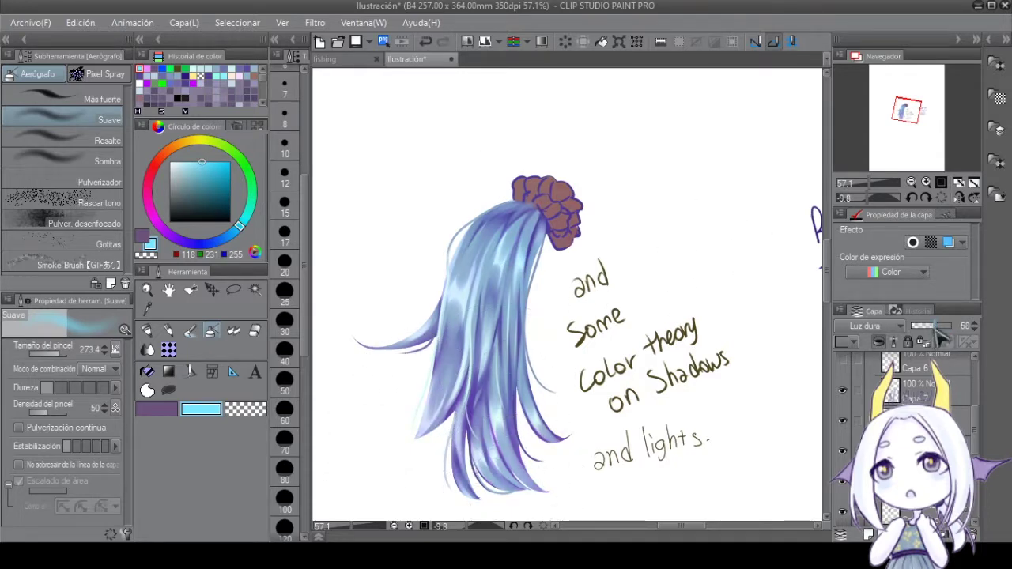
alt+click(398, 350)
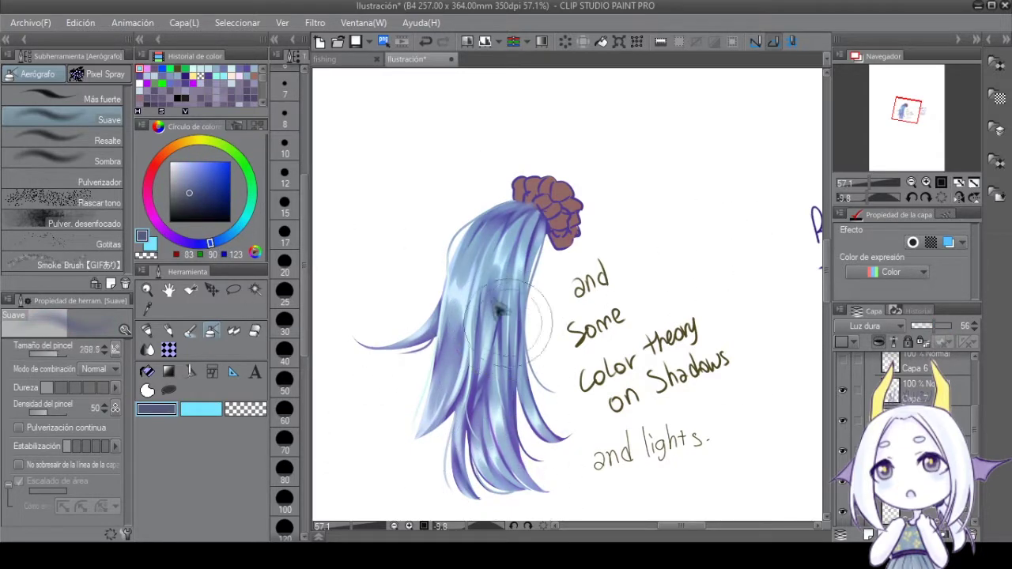
click(284, 468)
mouse_move(528, 349)
mouse_down()
mouse_move(401, 411)
mouse_move(430, 289)
mouse_move(462, 277)
mouse_up()
drag(949, 333, 933, 330)
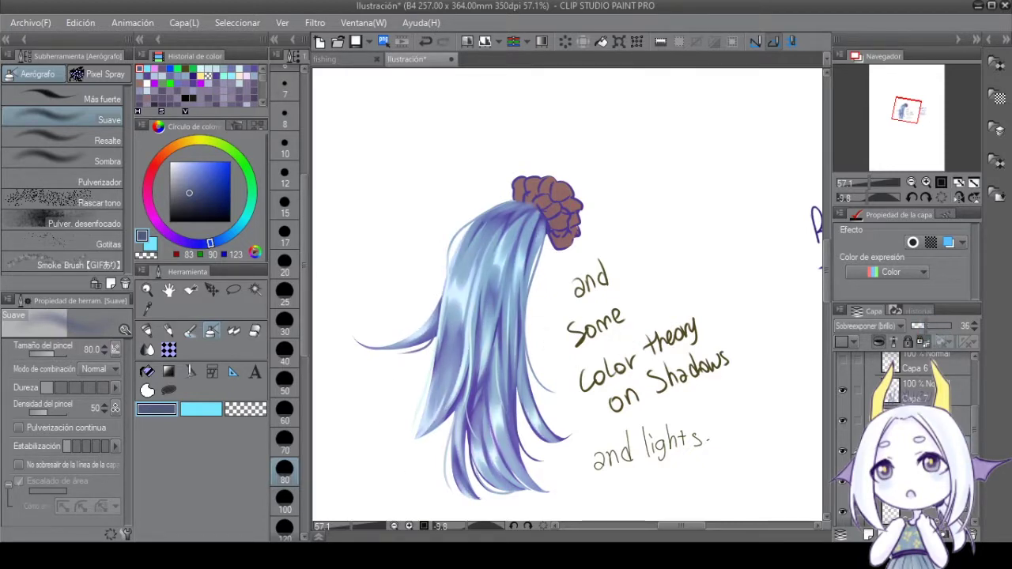
Clear the old notes on Capa 7 and handwrite "With all this. Is done." beside the ponytail with the Millipen.
scroll(918, 388, down, 1)
click(917, 378)
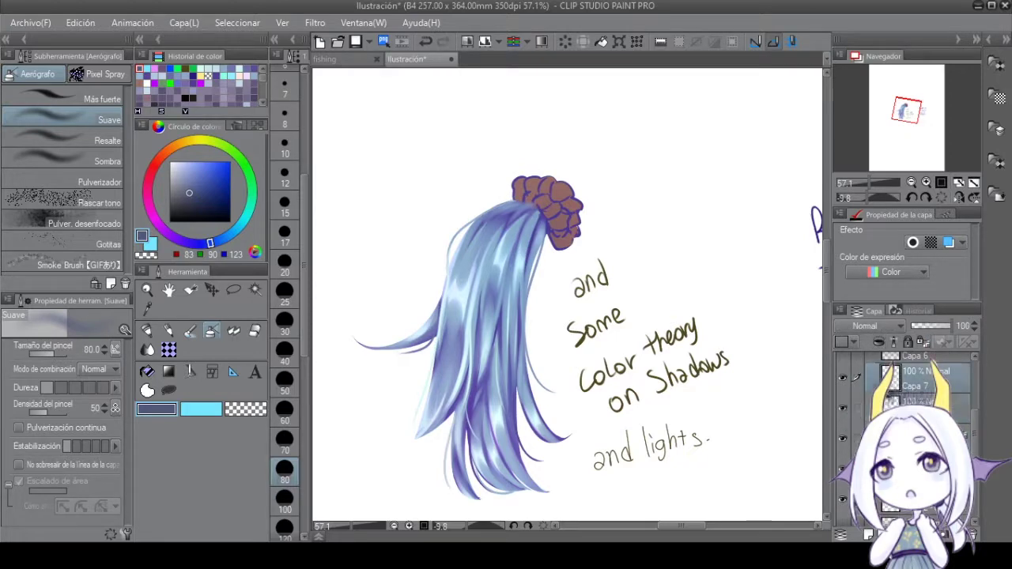
key(Delete)
key(p)
drag(564, 319, 585, 319)
drag(589, 331, 590, 354)
drag(599, 314, 601, 355)
drag(594, 332, 607, 332)
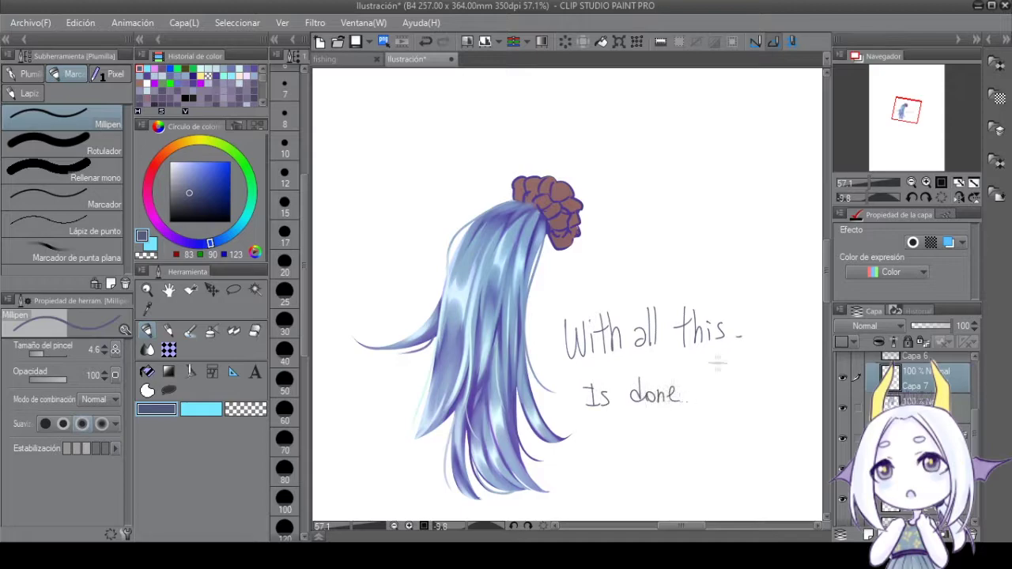
Handwrite "this is how I color hair Sometimes." below the "Is done." note.
drag(726, 451, 743, 449)
drag(764, 437, 764, 454)
drag(633, 356, 578, 324)
drag(554, 457, 554, 474)
drag(568, 464, 568, 472)
drag(578, 454, 578, 473)
drag(590, 463, 607, 465)
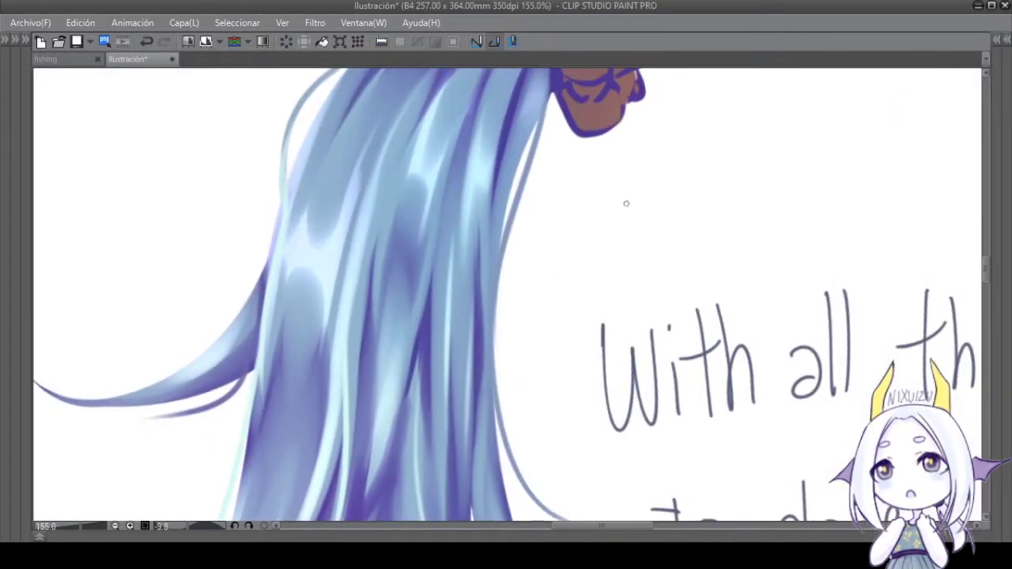
Inspect the finished ponytail up close, then clear the notes and handwrite "also. there isn't" beside it.
drag(639, 266, 669, 210)
drag(597, 421, 502, 165)
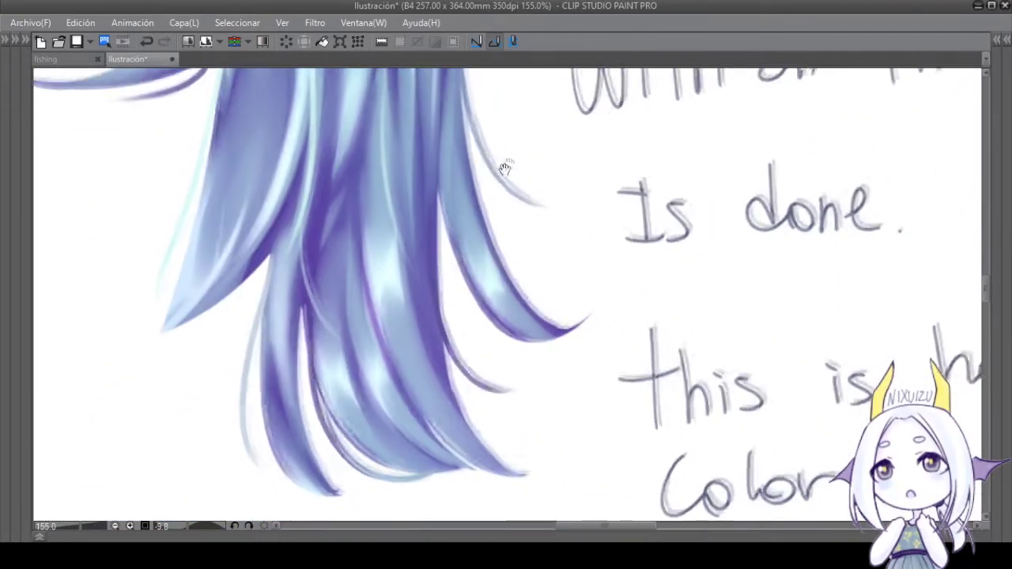
scroll(491, 330, down, 5)
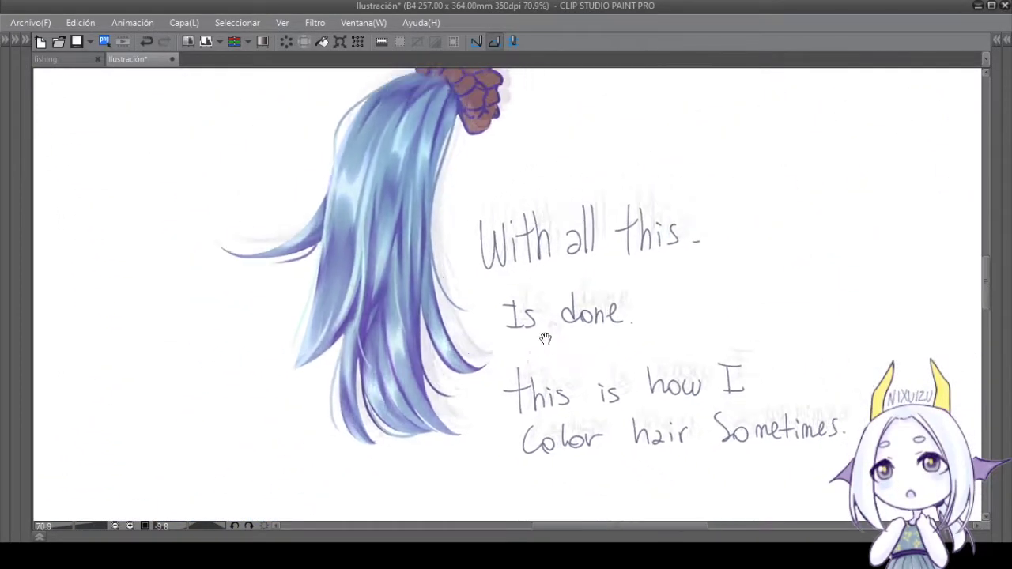
key(Delete)
mouse_move(456, 293)
mouse_down()
mouse_move(446, 314)
mouse_move(504, 306)
mouse_up()
drag(553, 252, 556, 305)
drag(537, 281, 583, 294)
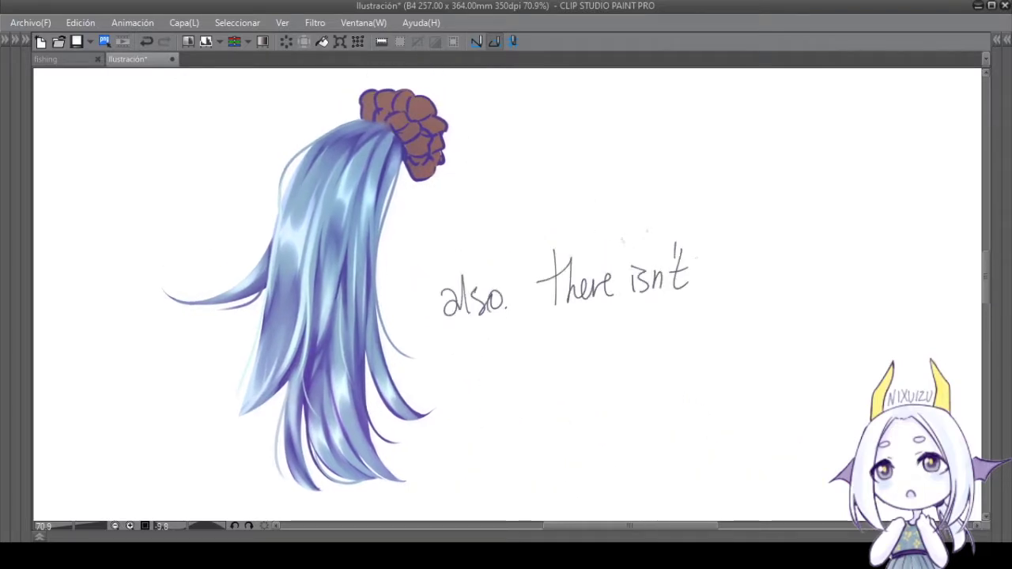
Continue the handwritten note with "lineart here. but you can do it with Line art" and bring the palettes back.
drag(780, 283, 789, 270)
drag(800, 259, 802, 283)
drag(793, 272, 810, 269)
drag(830, 251, 853, 281)
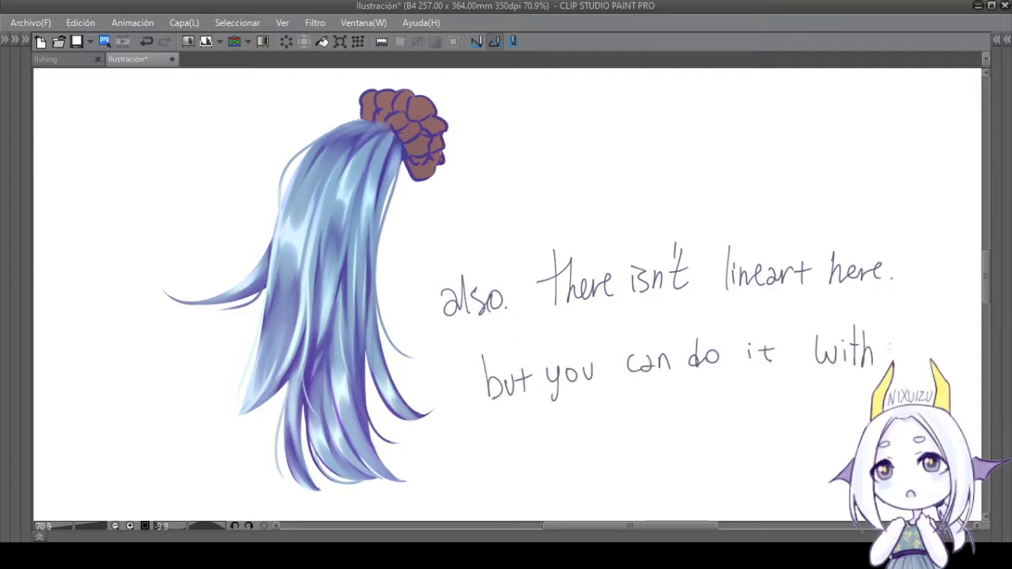
mouse_move(569, 447)
mouse_down()
mouse_move(617, 462)
mouse_move(699, 452)
mouse_up()
key(Tab)
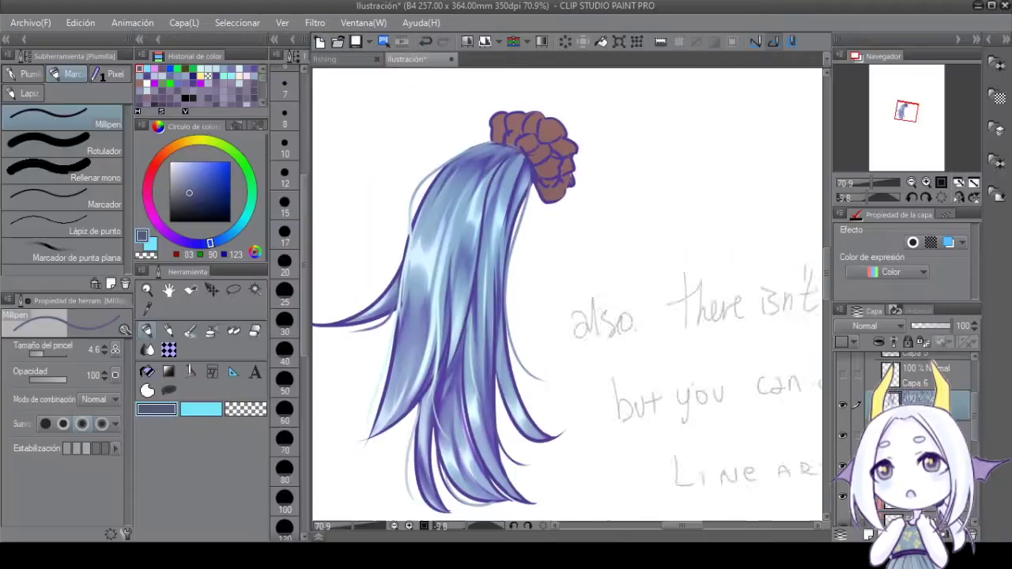
Clear the lineart note and handwrite "Just remember that the hair" beside the ponytail, undoing the stray letter below it.
key(Delete)
drag(564, 254, 545, 316)
drag(576, 286, 592, 304)
drag(609, 284, 603, 302)
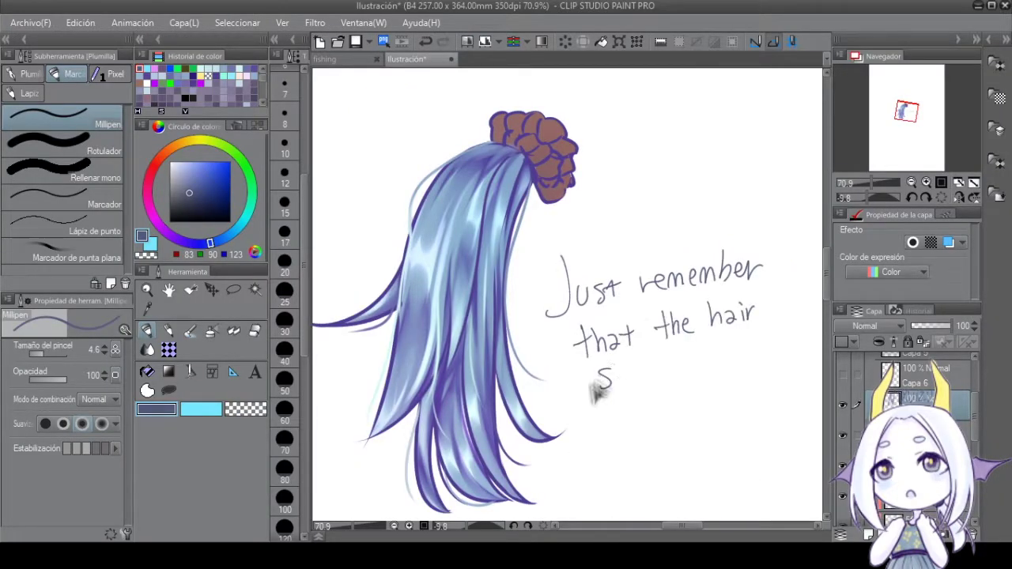
key(ctrl+z)
Complete the reminder by handwriting "loose threads are on top of the lineart." beneath its first lines.
drag(590, 373, 601, 392)
drag(614, 381, 612, 384)
drag(628, 381, 627, 384)
drag(644, 376, 639, 387)
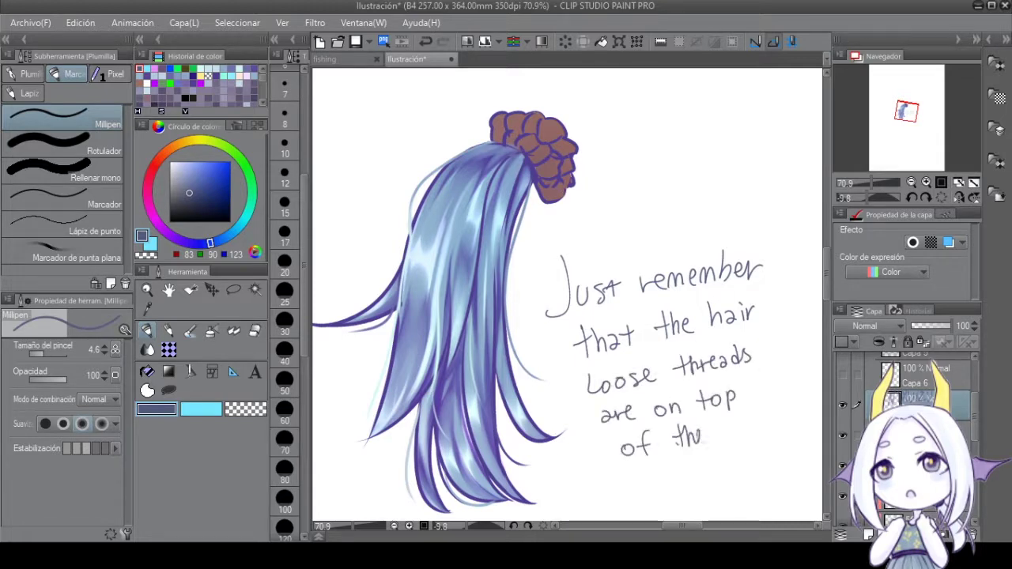
drag(771, 427, 819, 413)
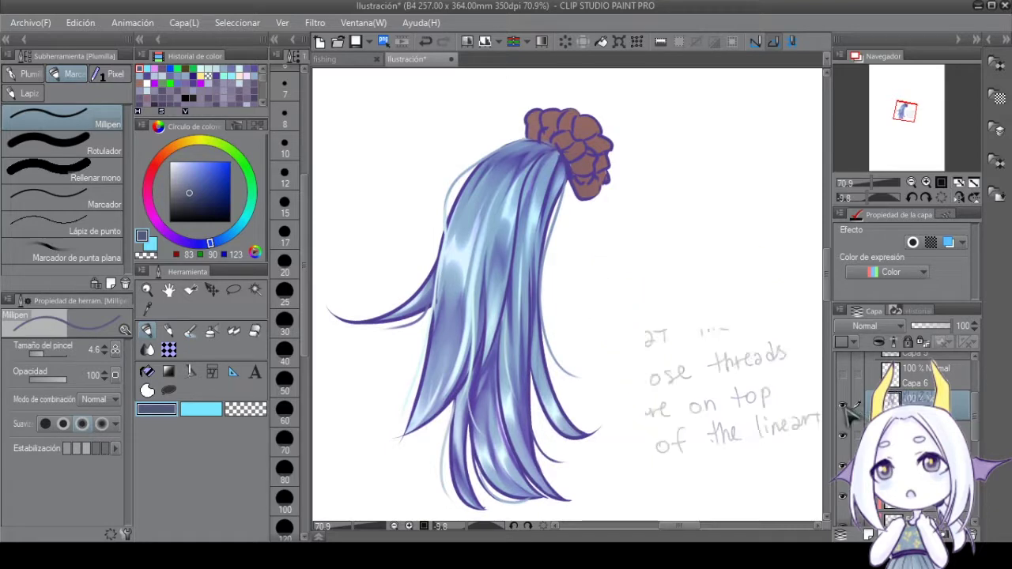
Undo and redo the latest changes repeatedly to compare the ponytail with and without its lineart.
key(ctrl+z)
key(ctrl+y)
key(ctrl+z)
key(ctrl+y)
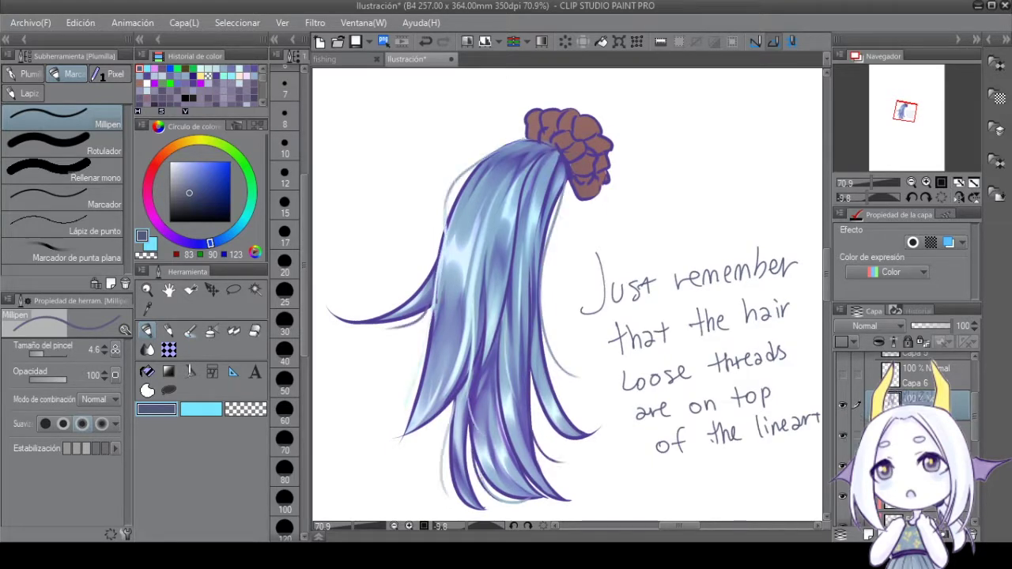
key(ctrl+z)
key(ctrl+y)
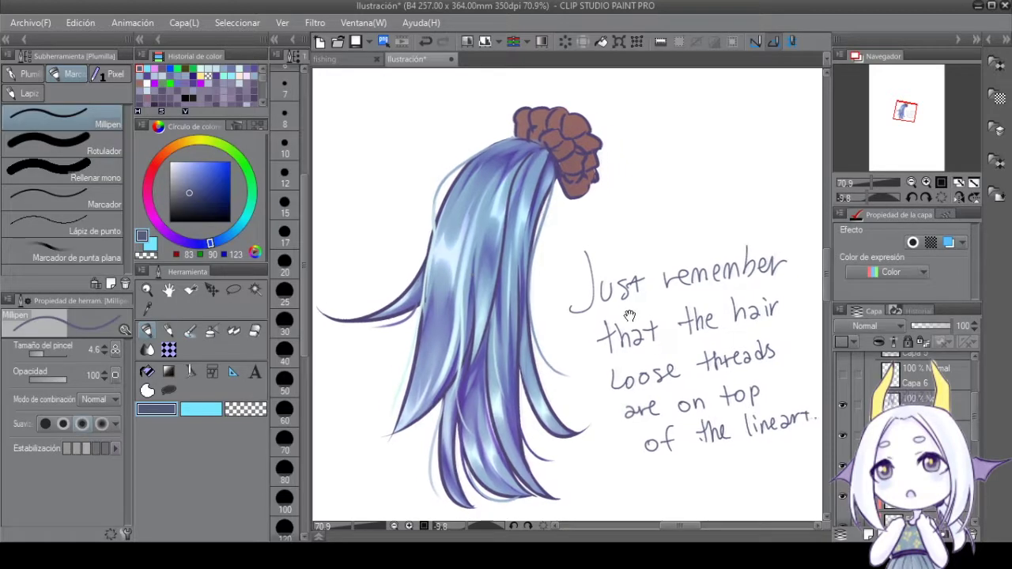
key(ctrl+z)
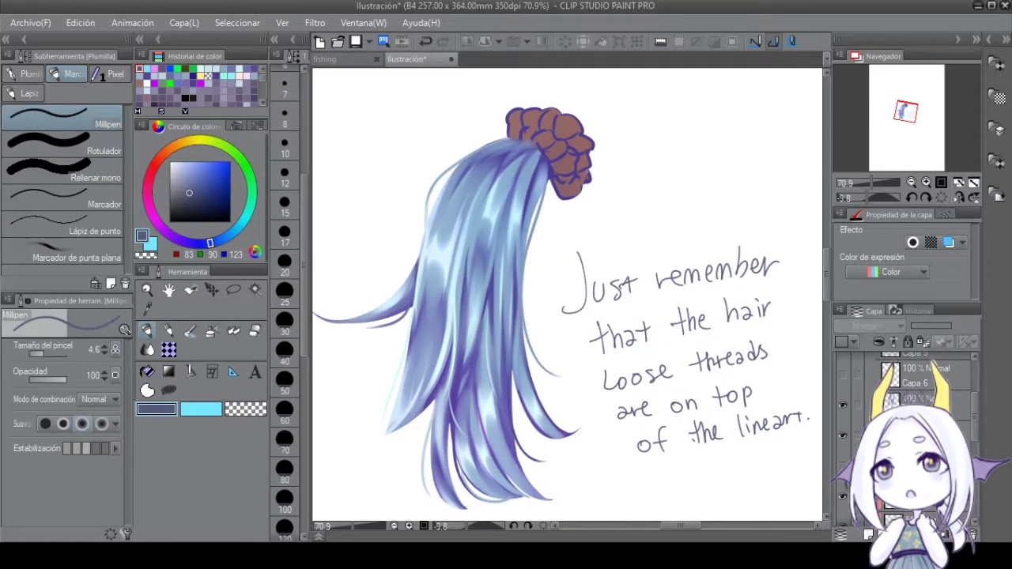
key(ctrl+y)
key(ctrl+z)
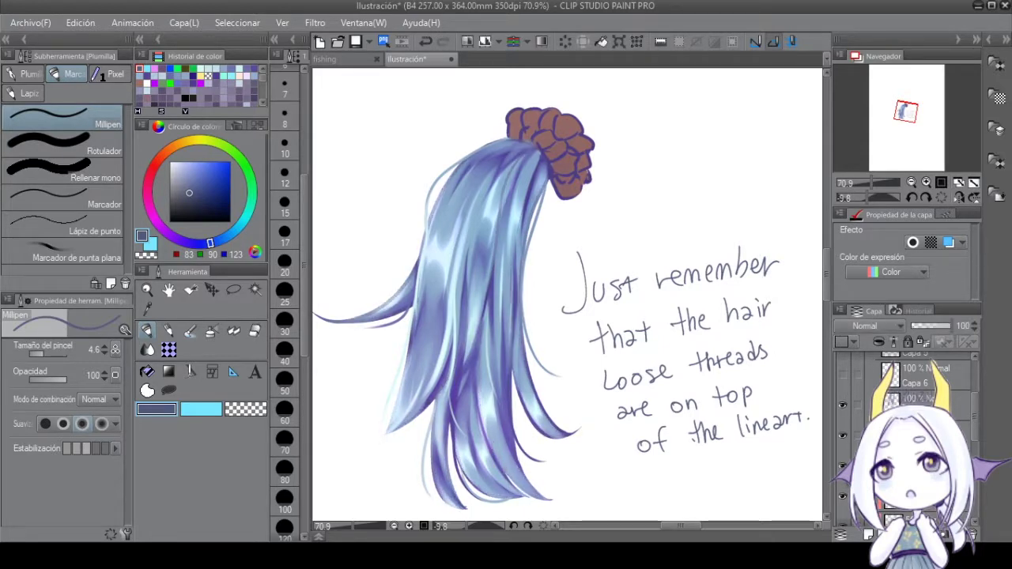
key(ctrl+y)
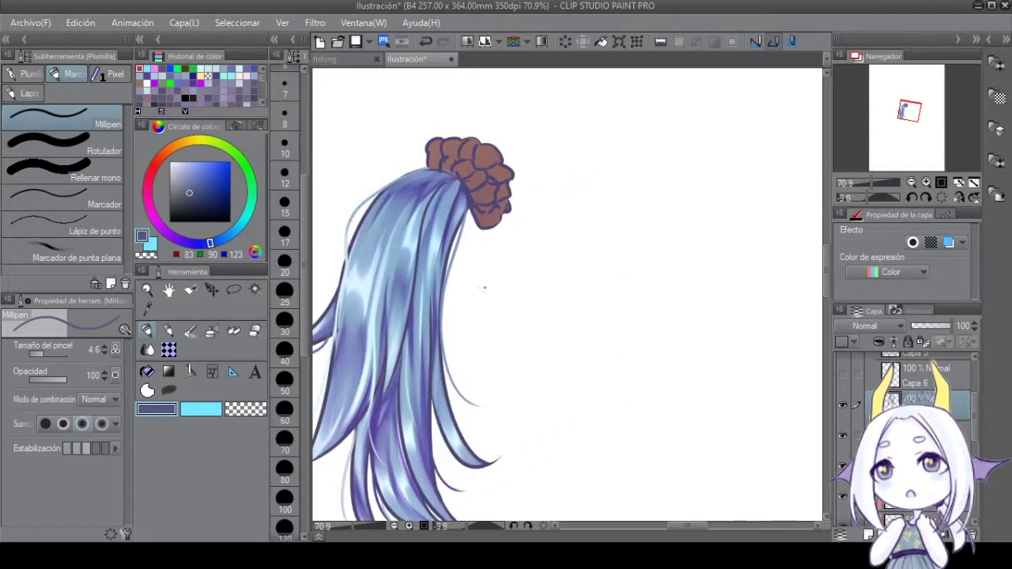
Replace the reminder with the handwritten closing note "Enjoy. And Remember to always" and underline "always".
drag(579, 302, 614, 253)
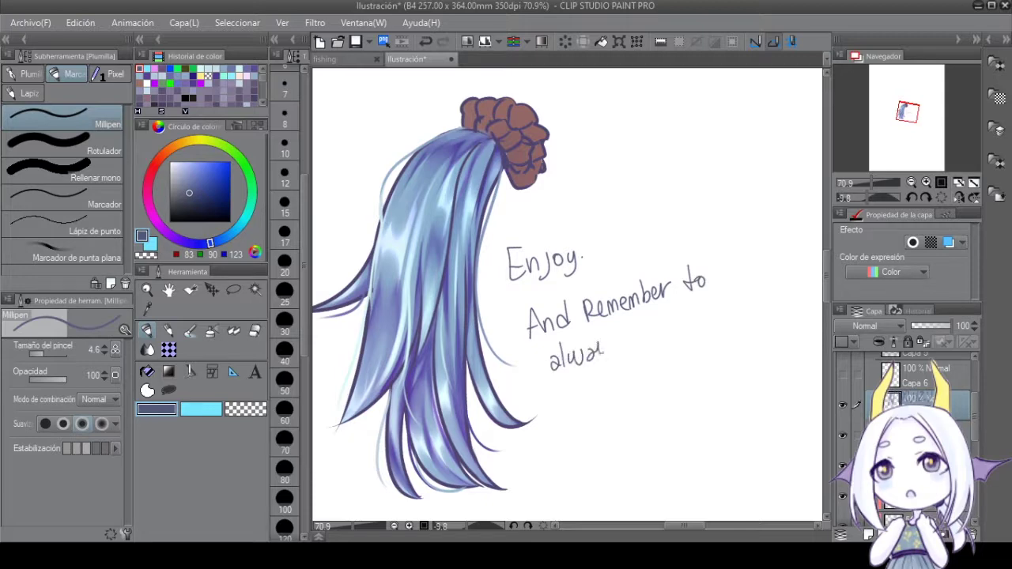
drag(536, 383, 622, 355)
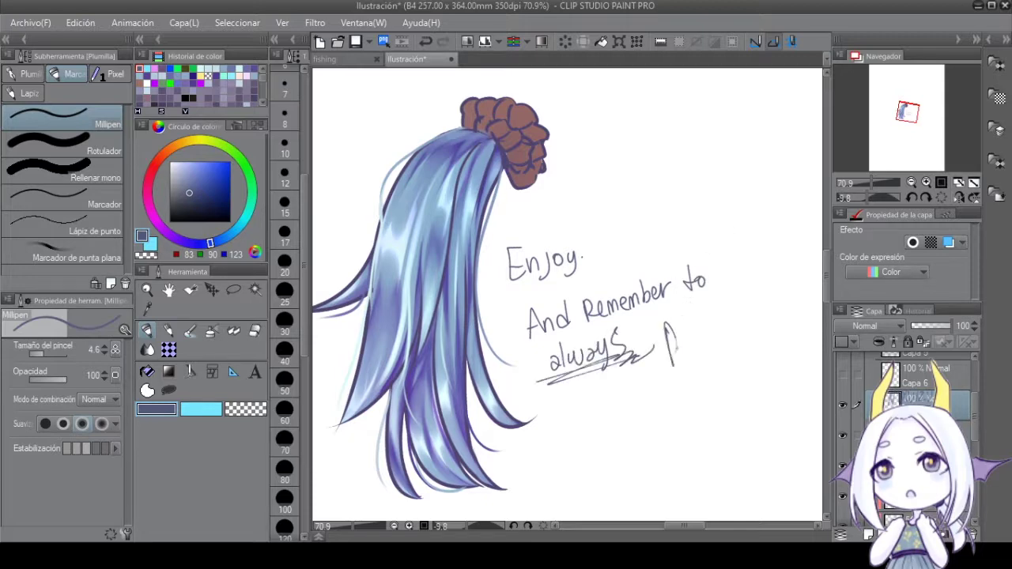